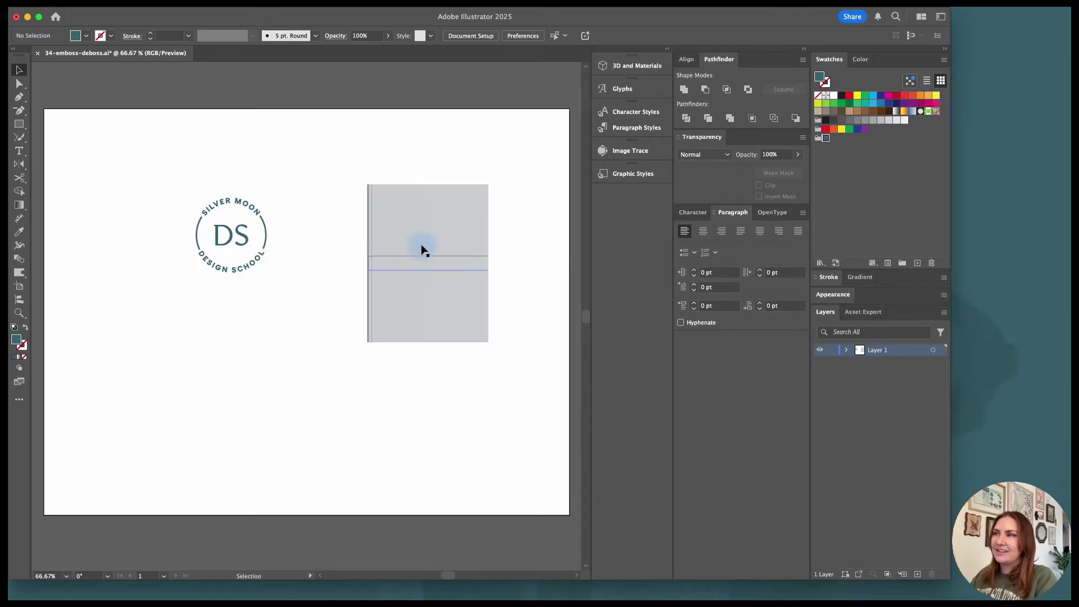
# Step: Select only the DS logo, leaving the cover line unselected, and make it one compound path
pyautogui.moveTo(417, 295); pyautogui.dragTo(416, 295)
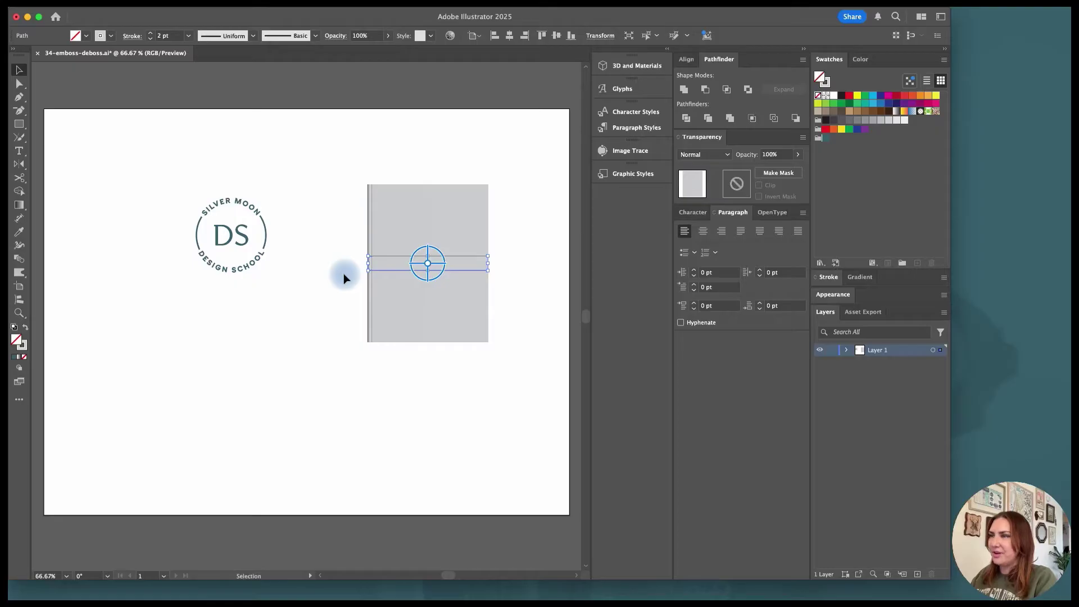
pyautogui.click(318, 272)
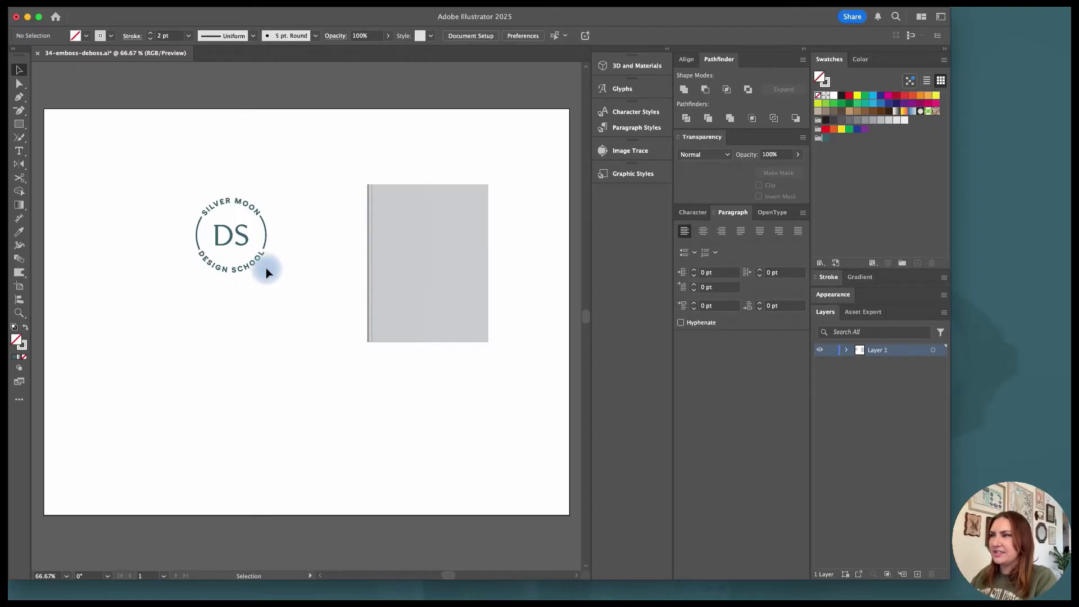
pyautogui.click(246, 241)
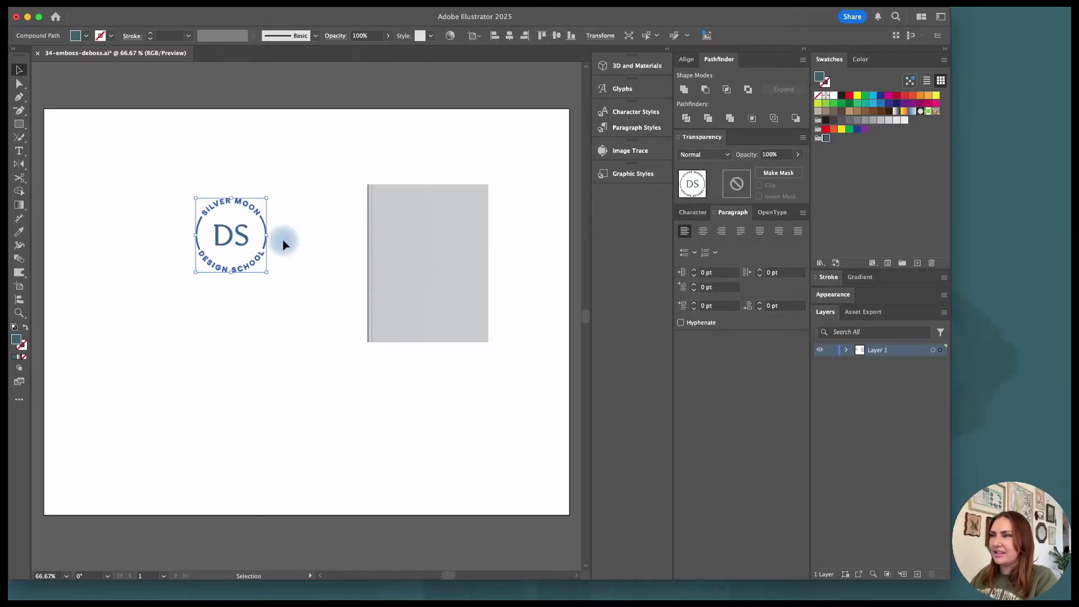
pyautogui.click(152, 6)
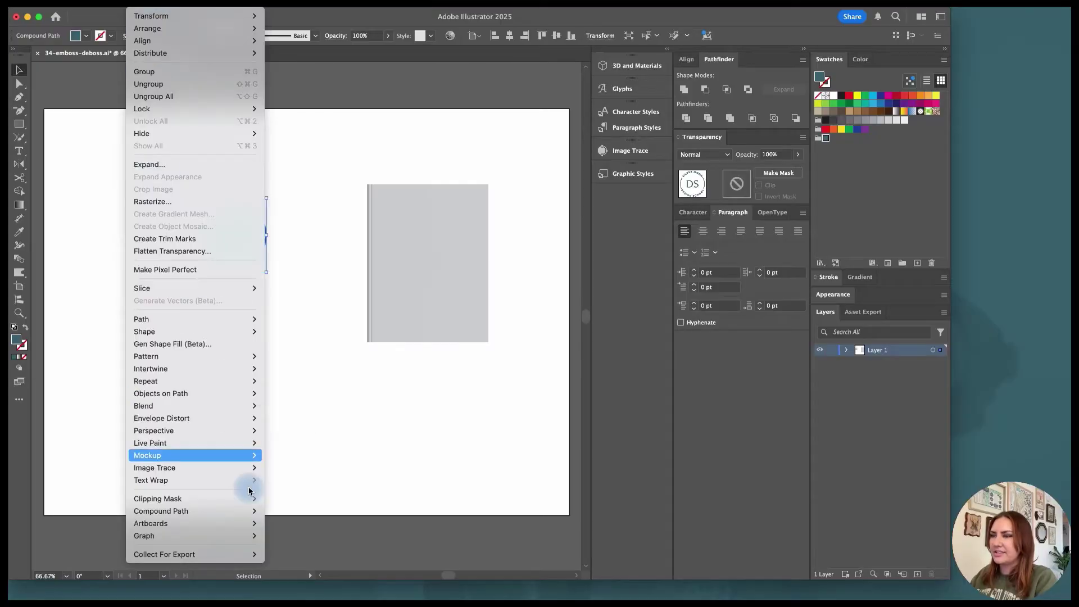
pyautogui.click(279, 511)
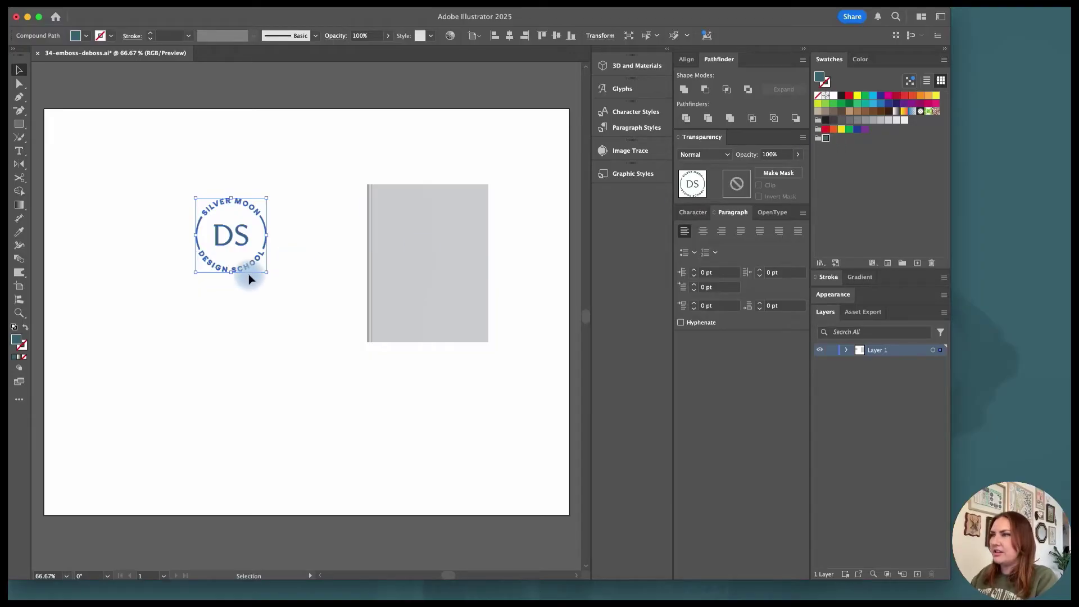
# Step: Show the 3D and Materials panel and apply Extrude to the DS logo
pyautogui.click(638, 66)
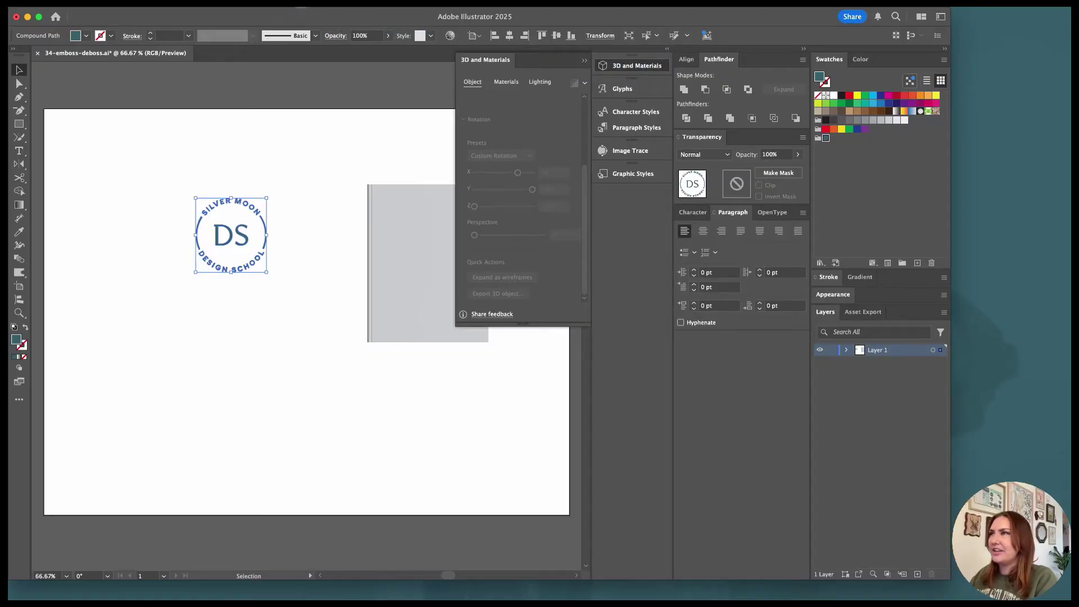
pyautogui.click(303, 6)
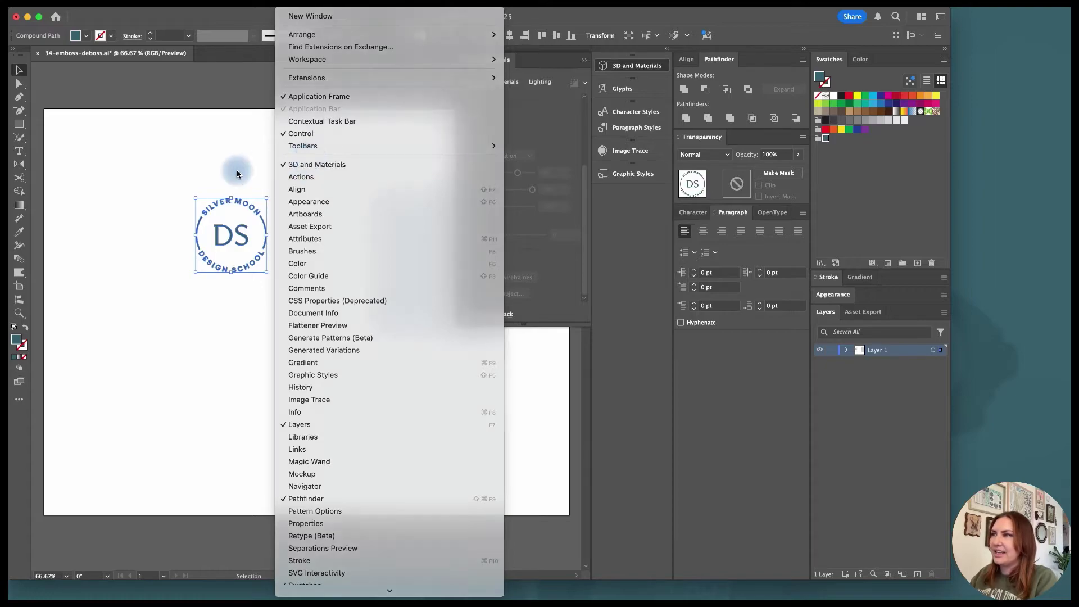
pyautogui.click(315, 164)
pyautogui.scroll(1, 585, 145)
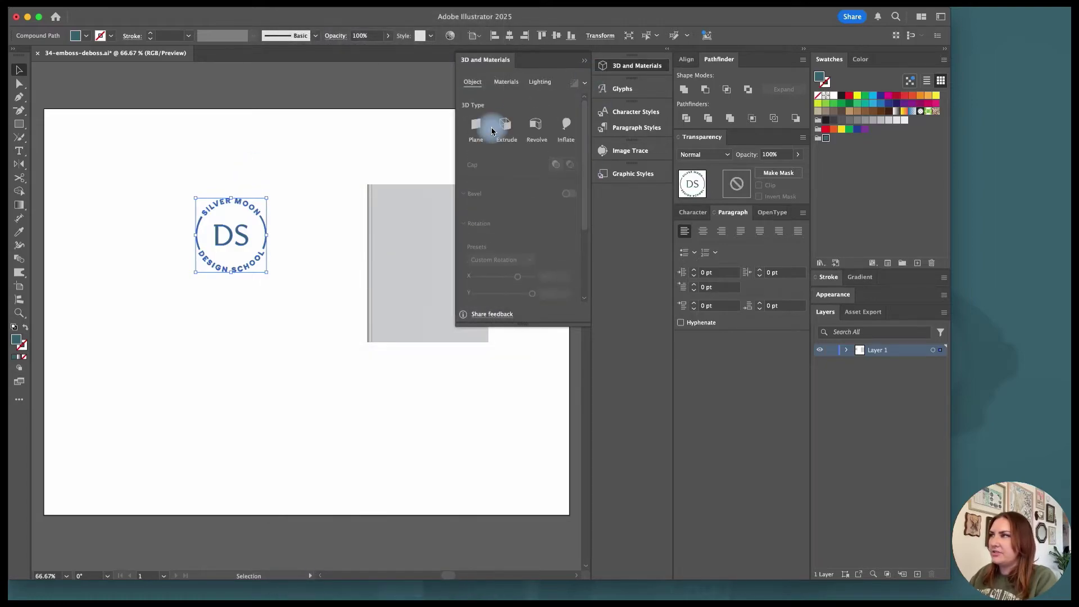
pyautogui.click(505, 125)
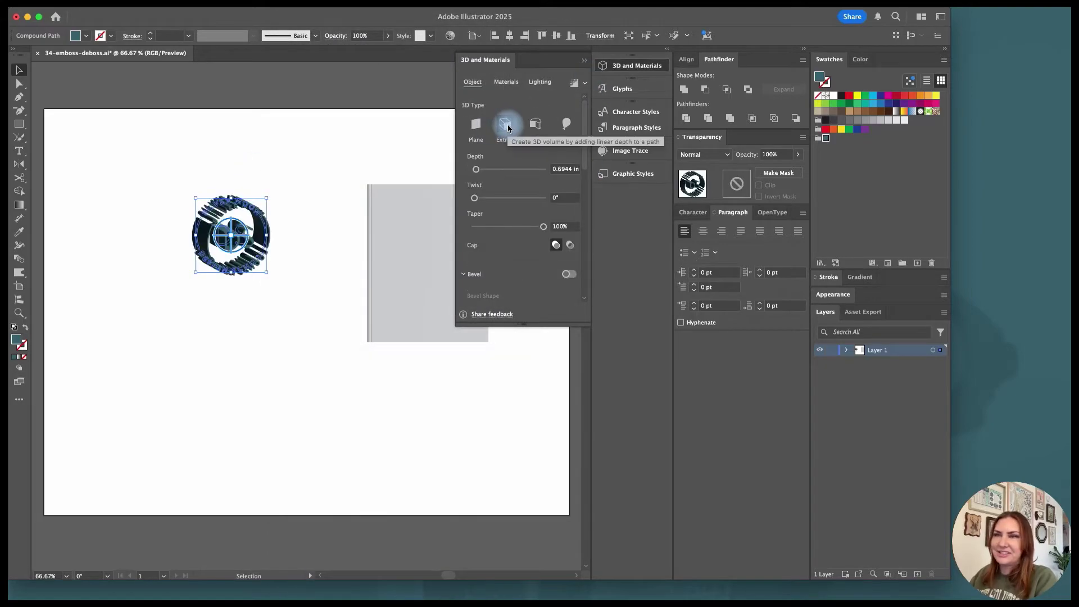
pyautogui.click(315, 204)
pyautogui.click(234, 221)
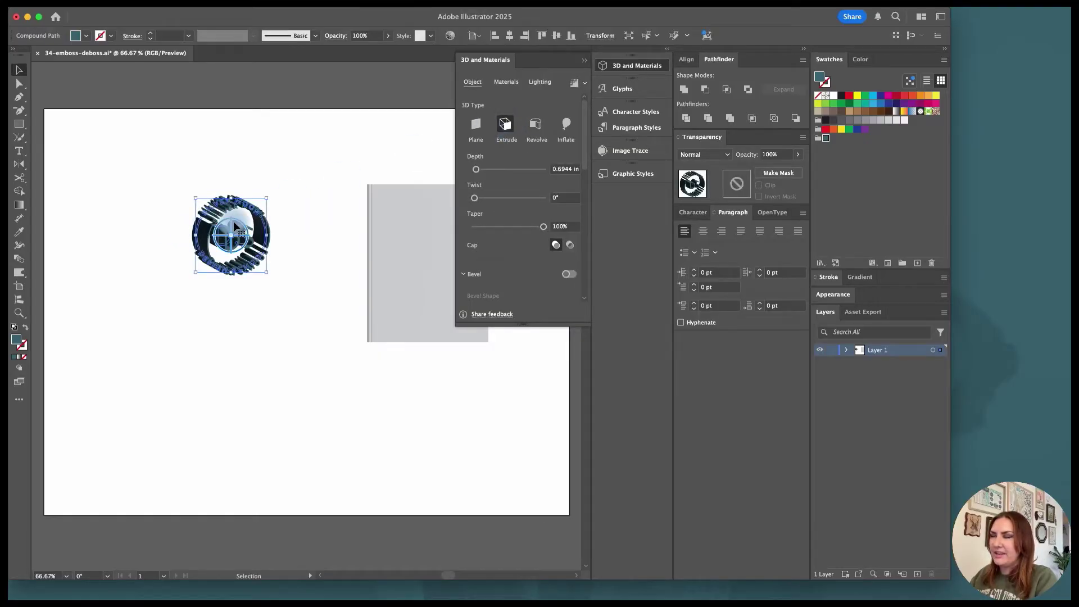
# Step: Set the extrusion depth to 0.1 in, after first trying 0.05 in
pyautogui.click(564, 170)
pyautogui.write('0.05')
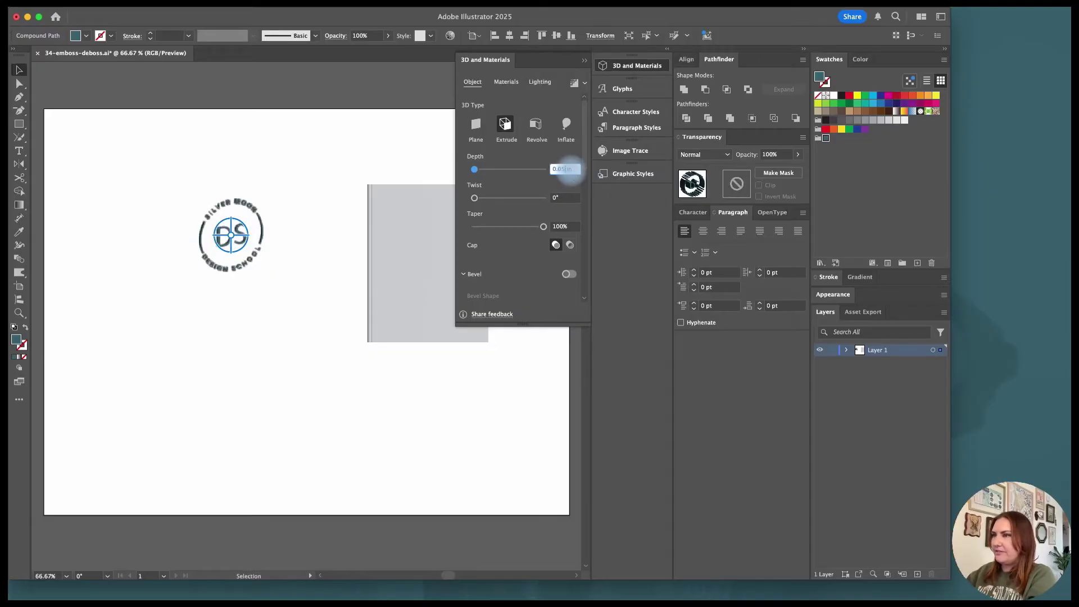
pyautogui.press('Return')
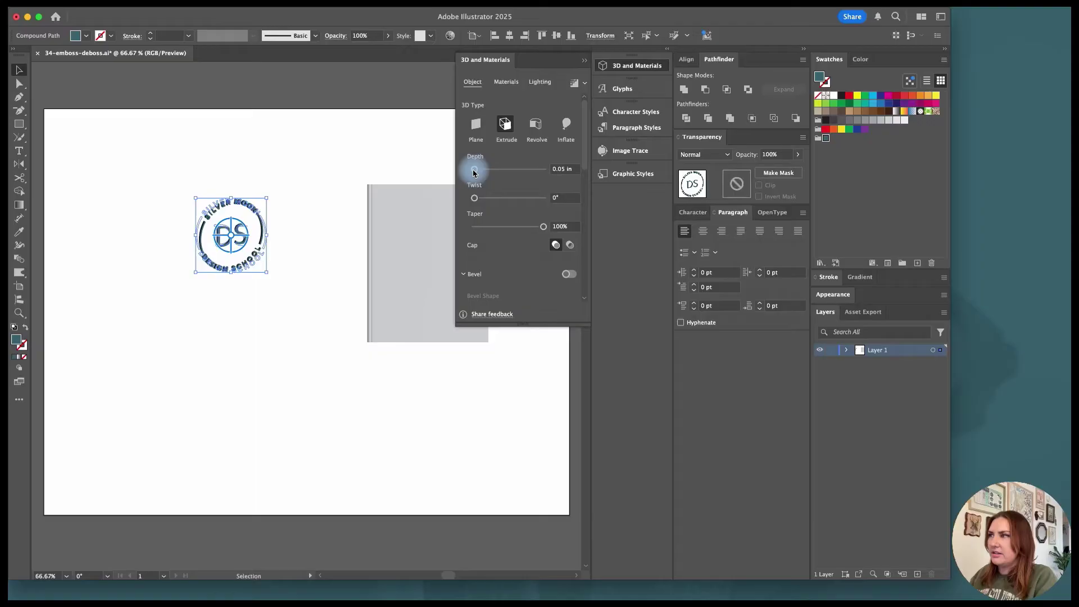
pyautogui.moveTo(474, 171); pyautogui.dragTo(476, 172)
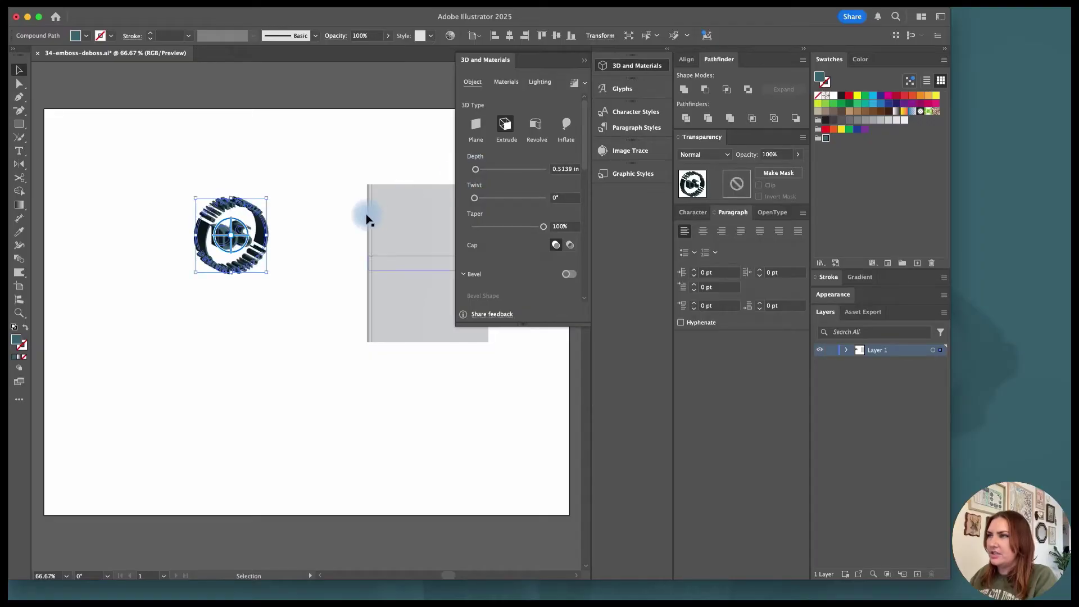
pyautogui.click(574, 169)
pyautogui.write('0.1')
pyautogui.press('Return')
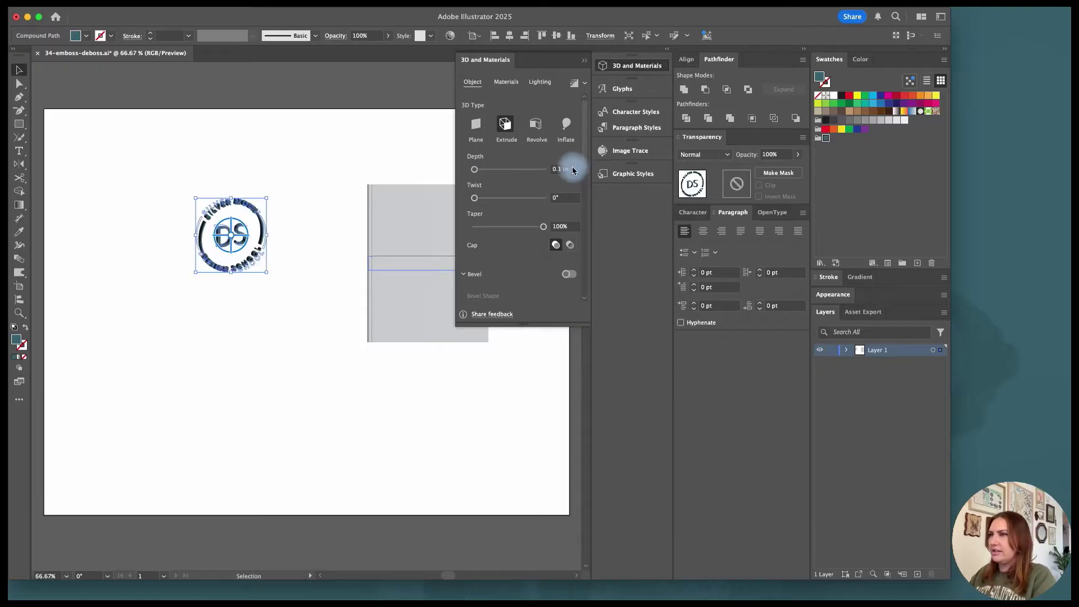
pyautogui.click(325, 256)
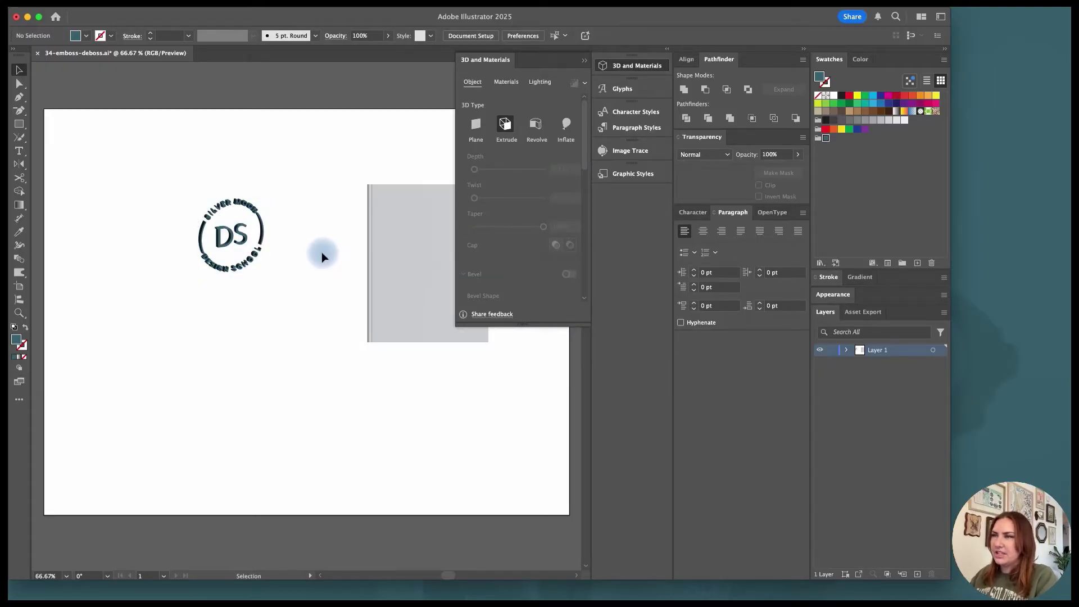
# Step: Turn on Bevel for the extruded logo and choose the Round bevel shape
pyautogui.hotkey('ctrl', '=')
pyautogui.hotkey('ctrl', '=')
pyautogui.hotkey('ctrl', '=')
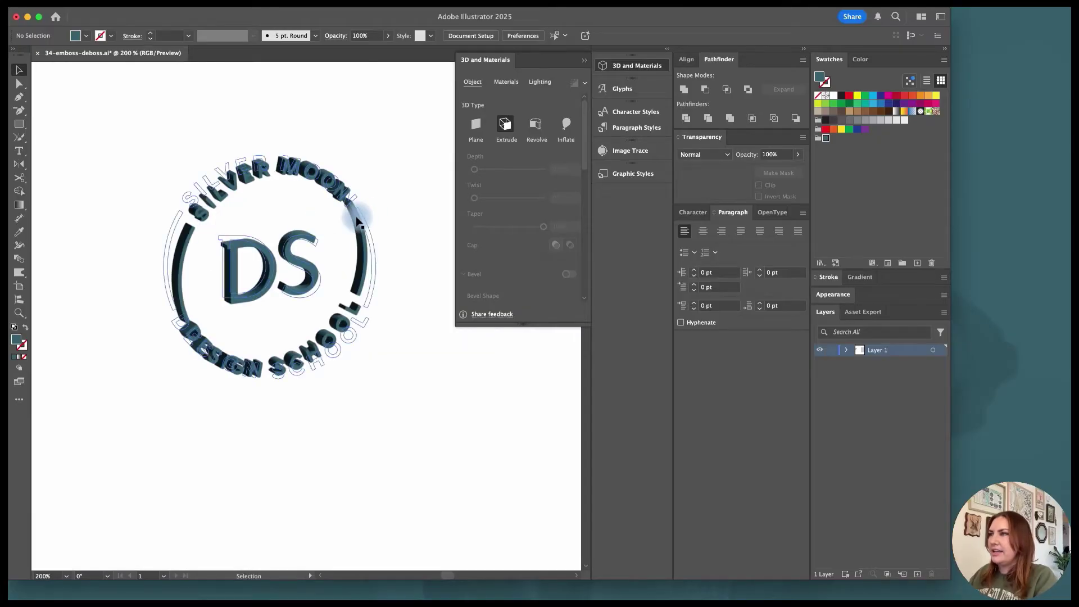
pyautogui.click(357, 212)
pyautogui.scroll(-4, 577, 169)
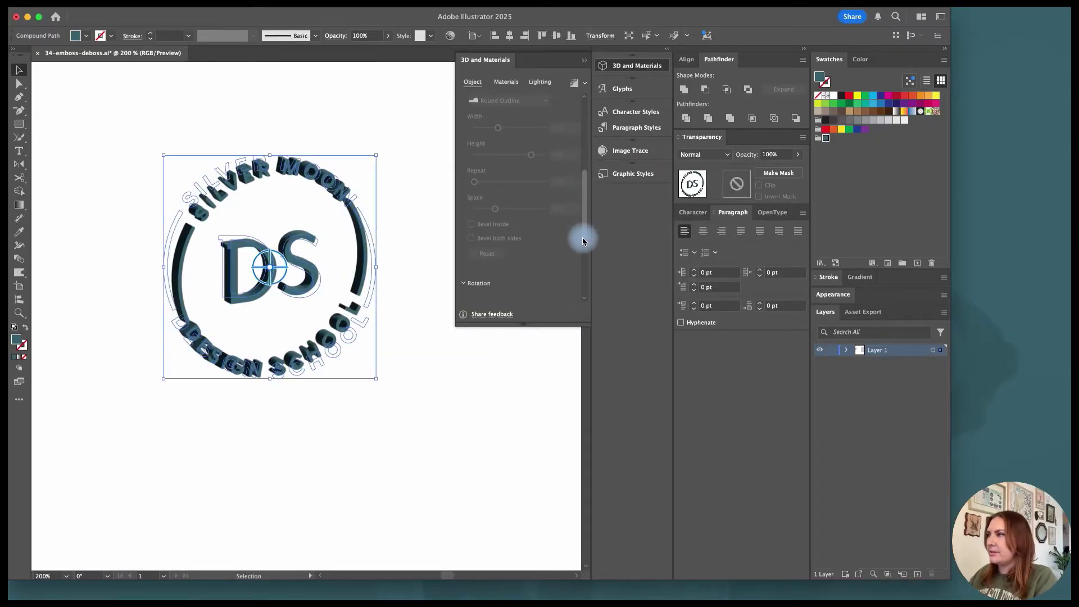
pyautogui.scroll(1, 593, 197)
pyautogui.click(569, 189)
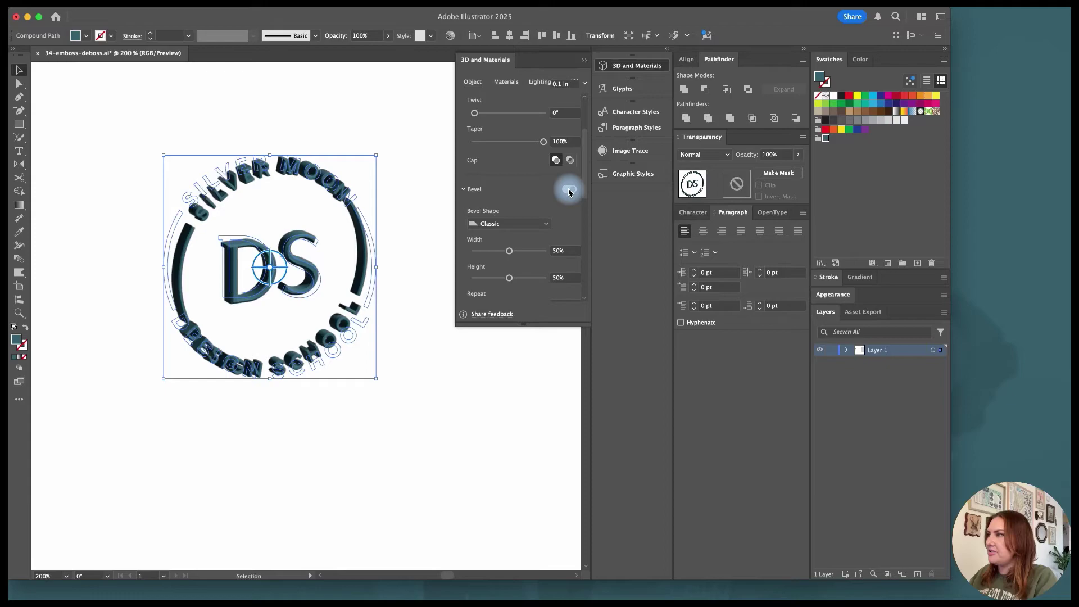
pyautogui.click(530, 225)
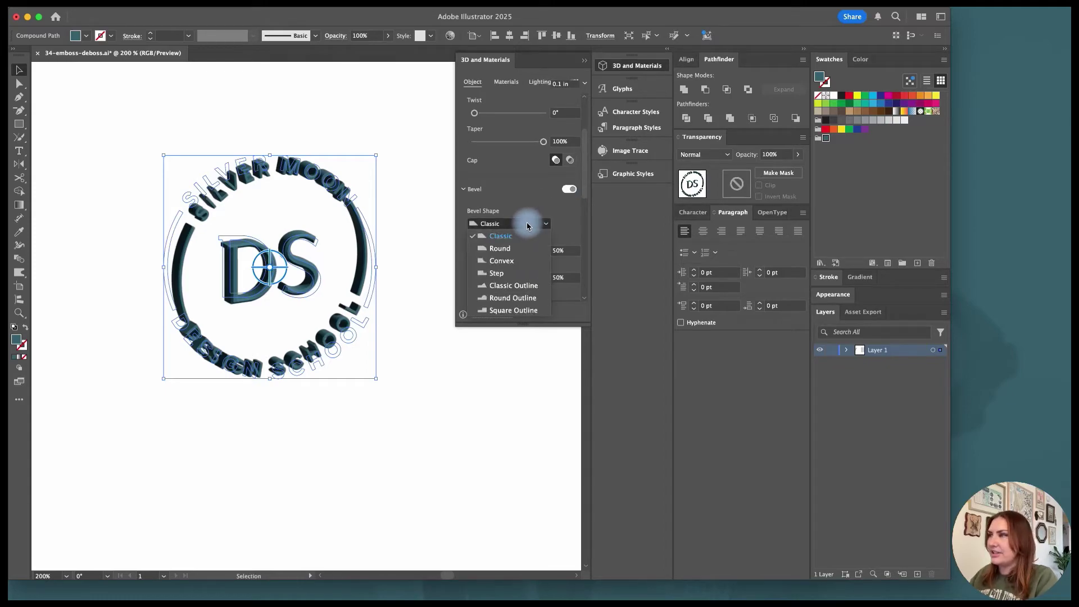
pyautogui.click(508, 248)
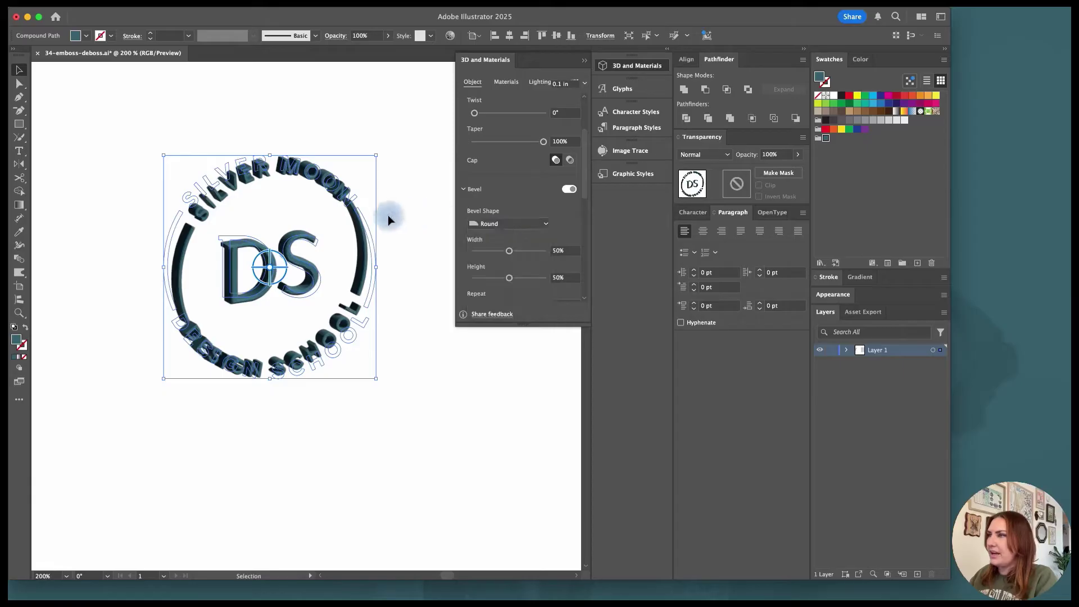
pyautogui.click(400, 219)
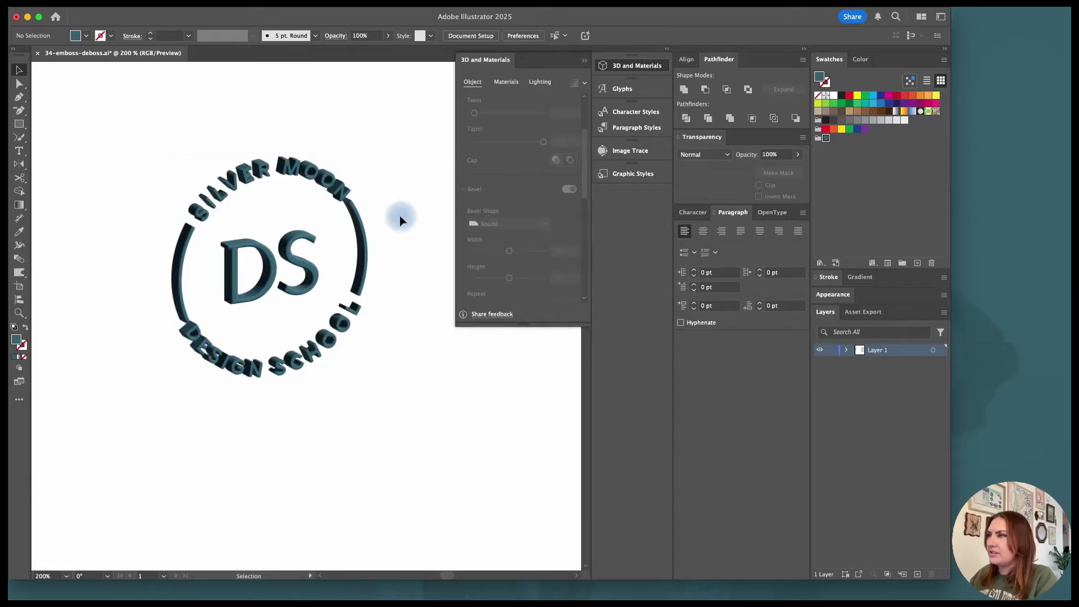
# Step: Narrow the bevel width to 25% and keep the Round shape
pyautogui.click(357, 194)
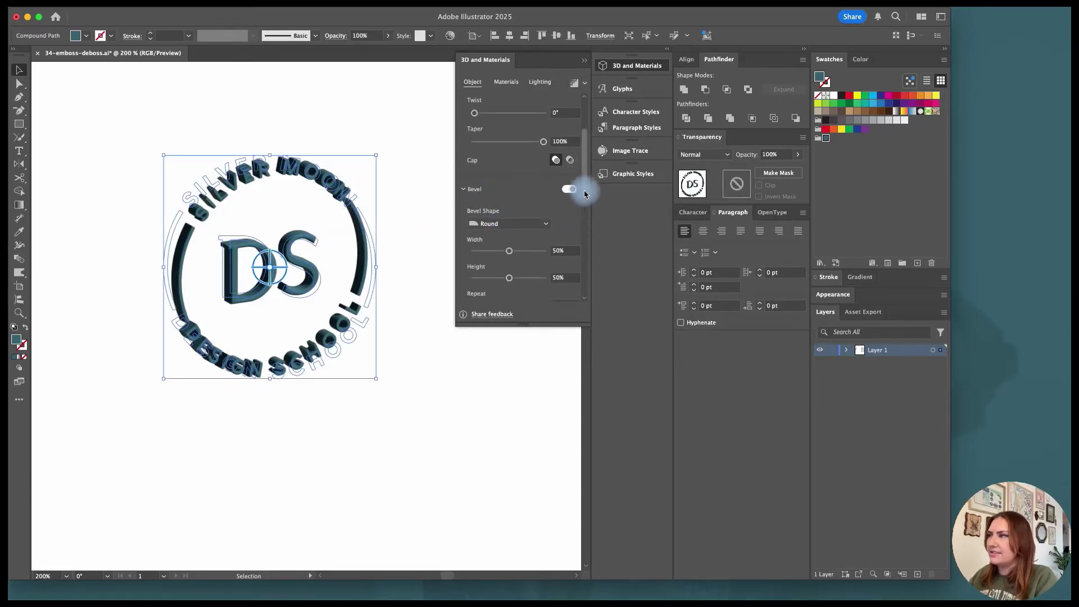
pyautogui.moveTo(585, 194)
pyautogui.mouseDown()
pyautogui.moveTo(583, 220)
pyautogui.moveTo(579, 207)
pyautogui.mouseUp()
pyautogui.moveTo(509, 203); pyautogui.dragTo(492, 208)
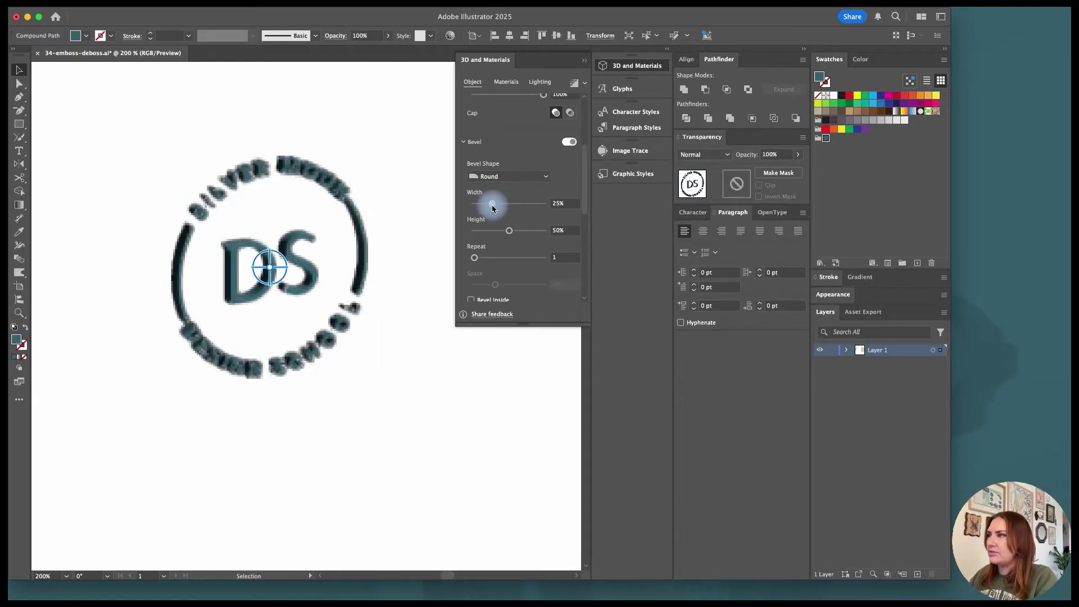
pyautogui.click(407, 193)
pyautogui.keyDown('alt'); pyautogui.scroll(2, 298, 151); pyautogui.keyUp('alt')
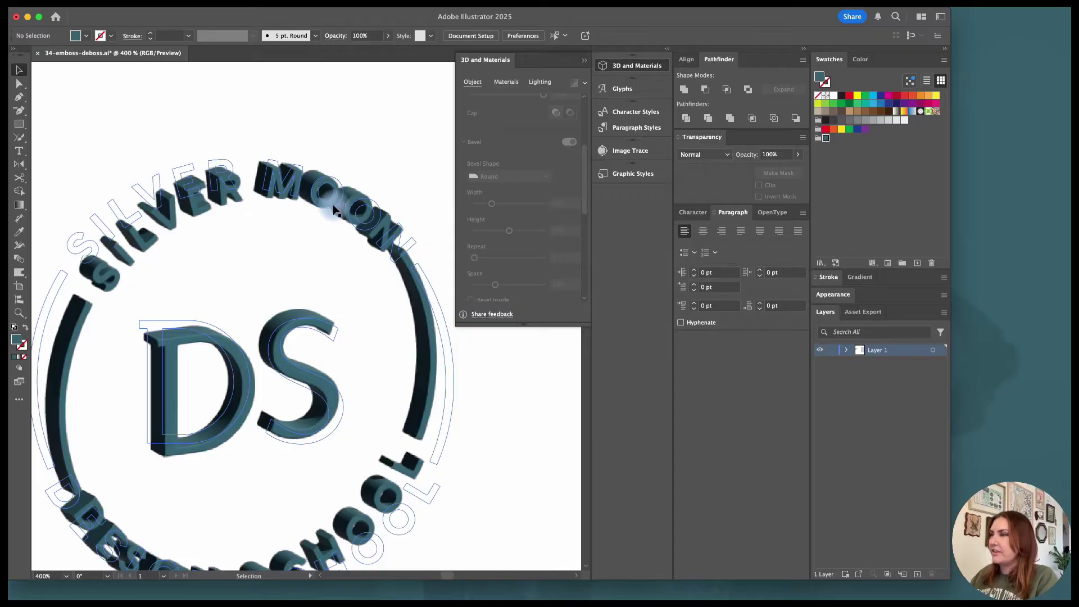
pyautogui.keyDown('alt'); pyautogui.scroll(-2, 396, 190); pyautogui.keyUp('alt')
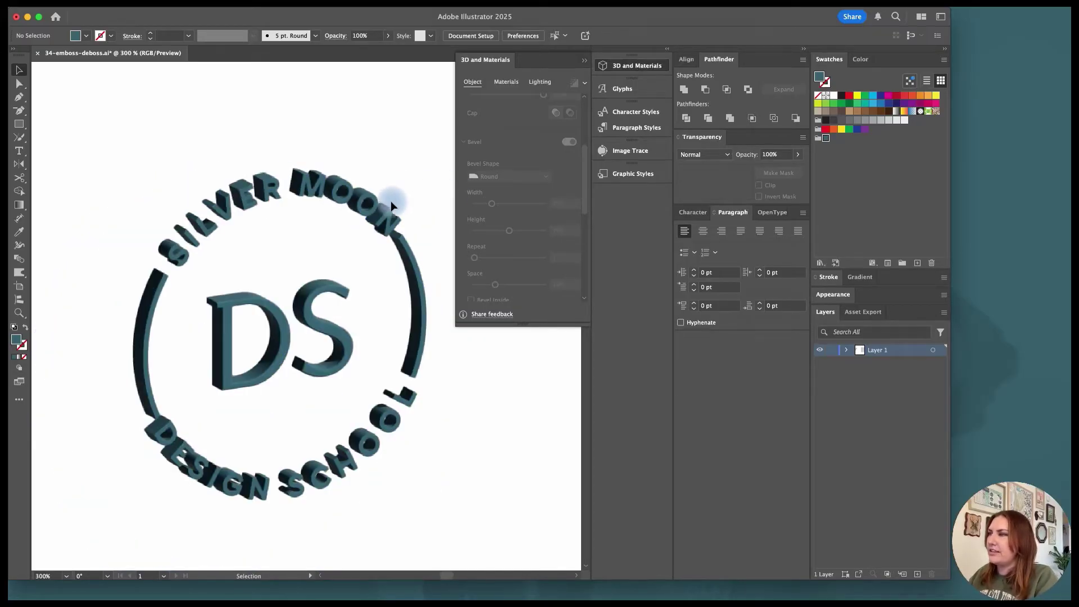
pyautogui.click(391, 200)
pyautogui.click(508, 176)
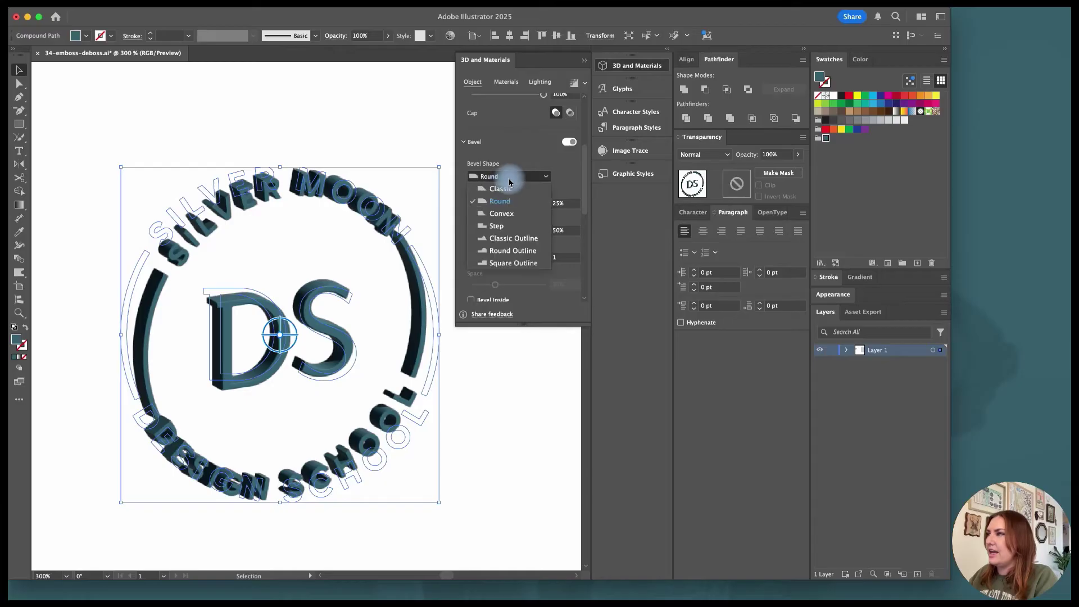
pyautogui.click(421, 146)
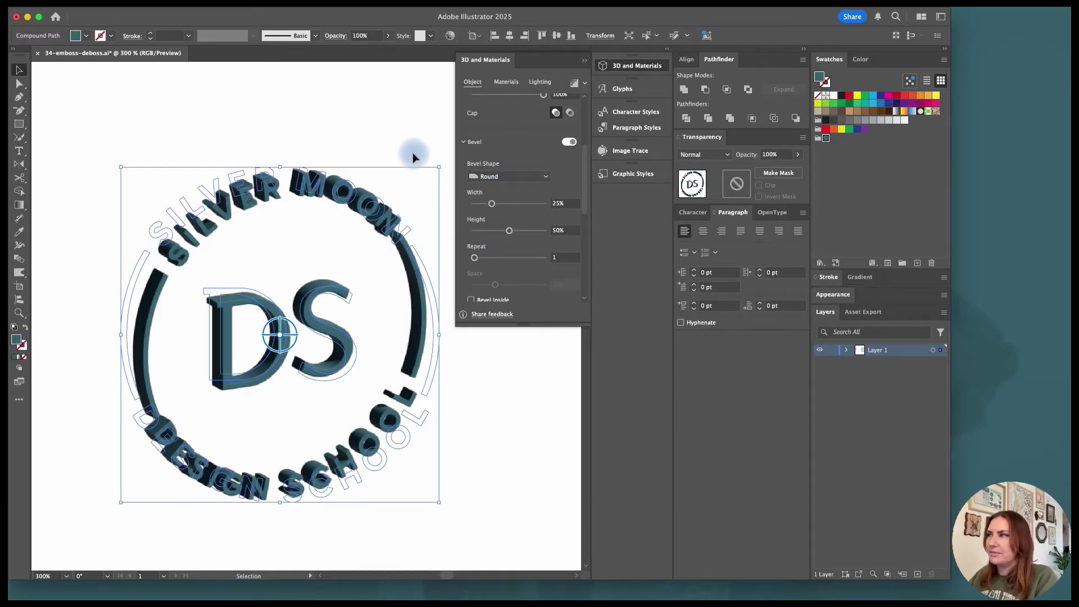
pyautogui.click(413, 153)
pyautogui.keyDown('alt'); pyautogui.scroll(-6, 430, 177); pyautogui.keyUp('alt')
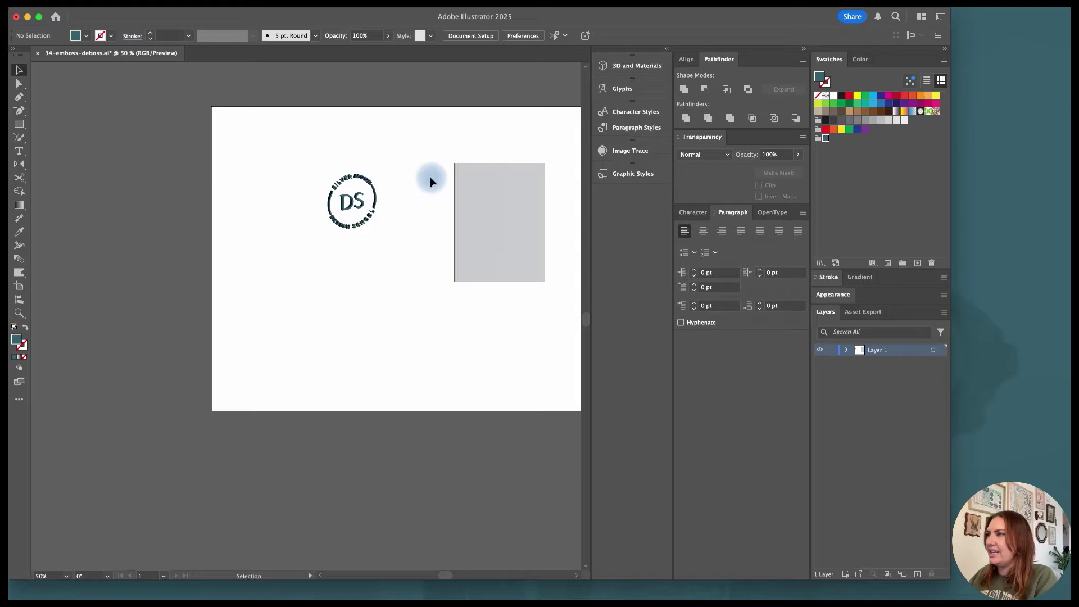
pyautogui.keyDown('alt'); pyautogui.scroll(5, 354, 193); pyautogui.keyUp('alt')
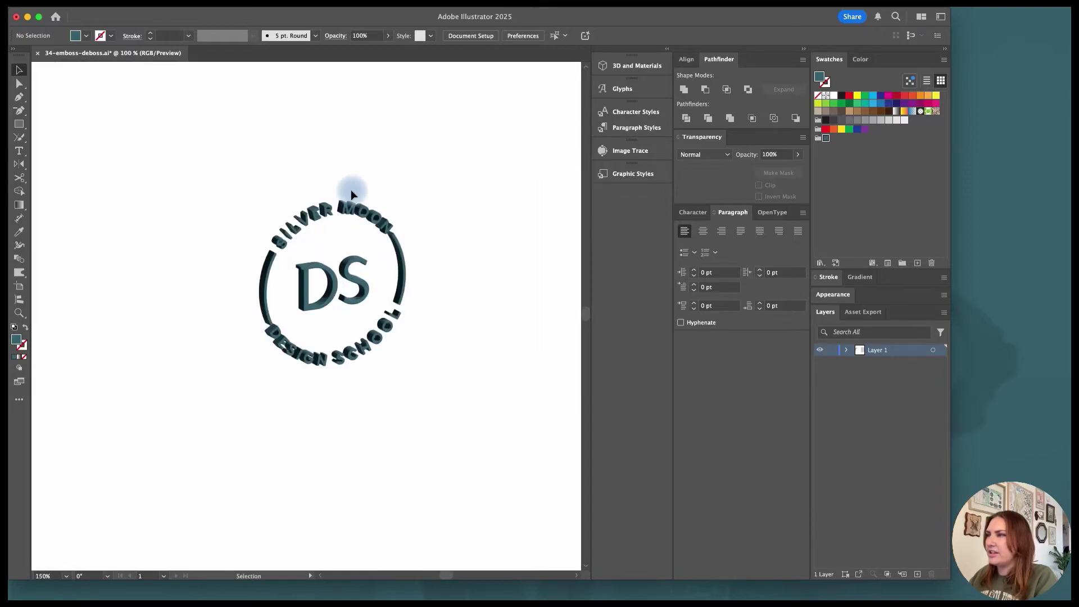
# Step: Duplicate the logo below and give the copy a Round Outline bevel widened to 50%
pyautogui.moveTo(365, 208); pyautogui.dragTo(374, 321)
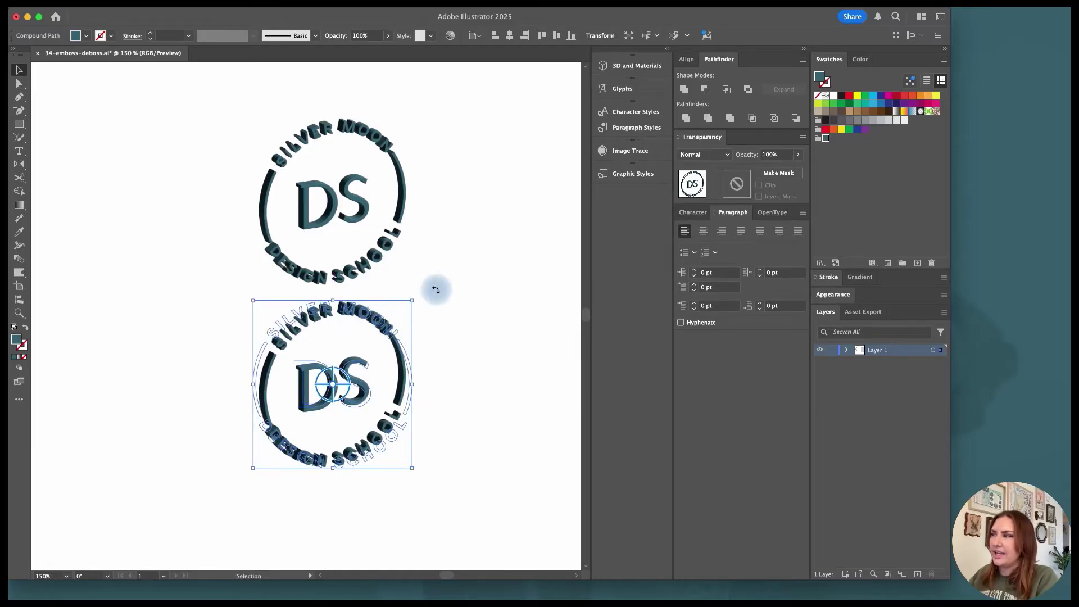
pyautogui.click(641, 64)
pyautogui.click(512, 178)
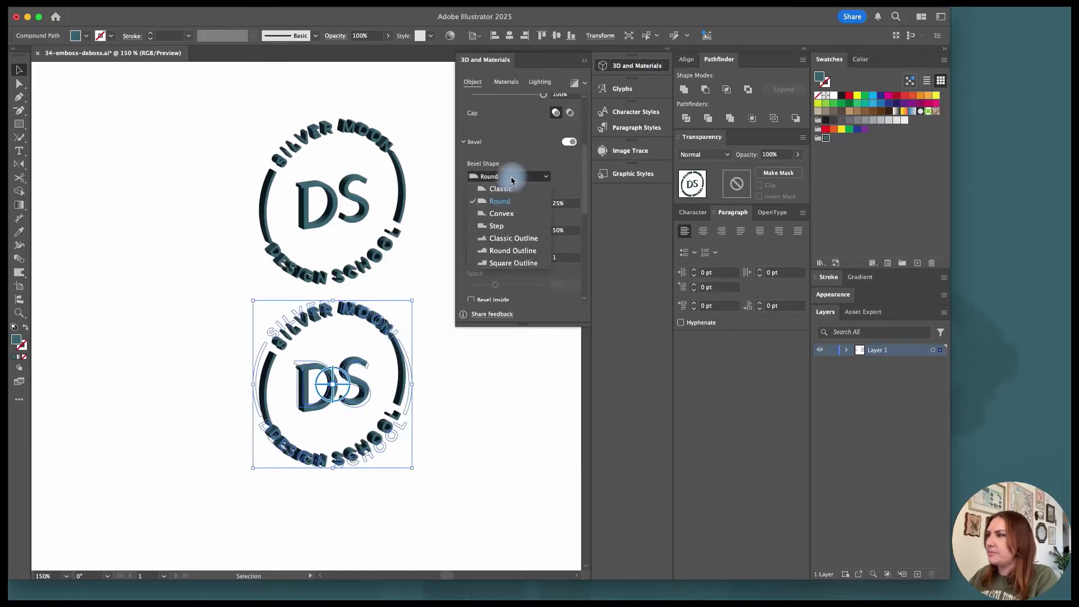
pyautogui.click(506, 250)
pyautogui.keyDown('alt'); pyautogui.scroll(2, 373, 319); pyautogui.keyUp('alt')
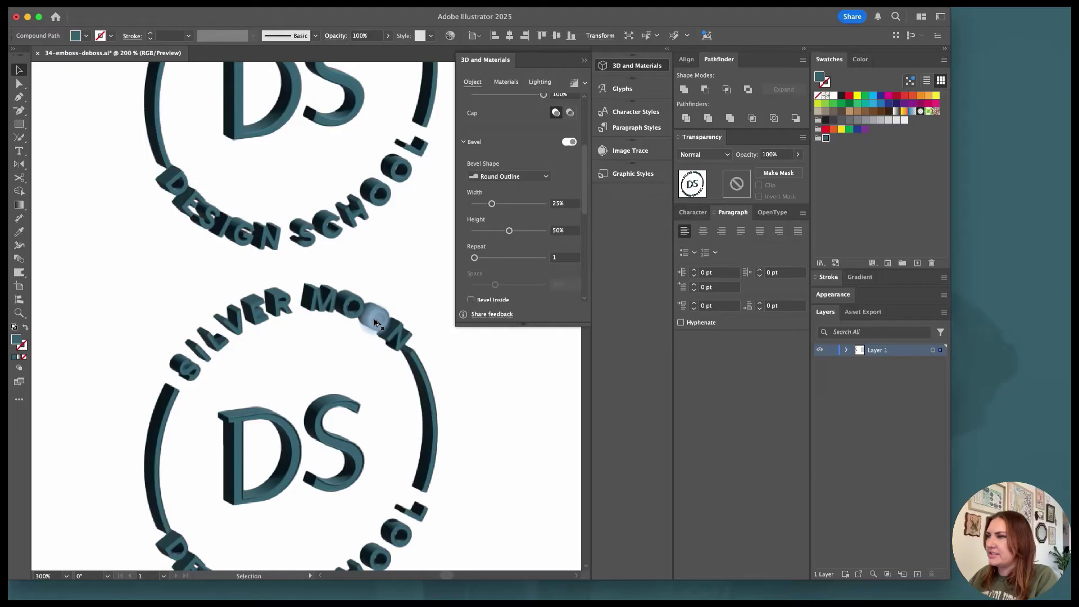
pyautogui.keyDown('alt'); pyautogui.scroll(2, 373, 318); pyautogui.keyUp('alt')
pyautogui.scroll(2, 360, 298)
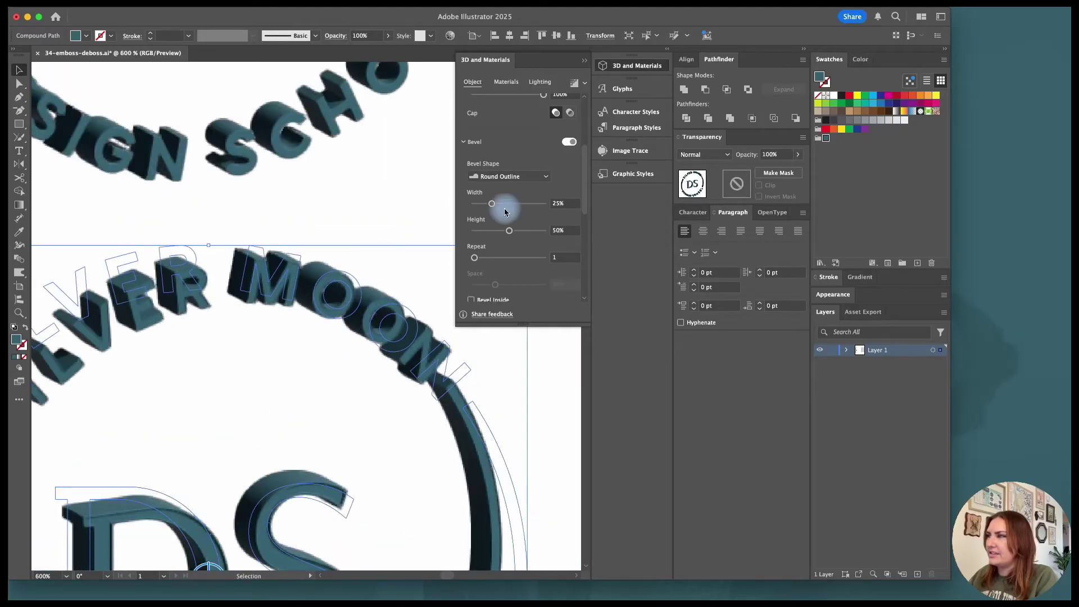
pyautogui.moveTo(492, 204); pyautogui.dragTo(502, 204)
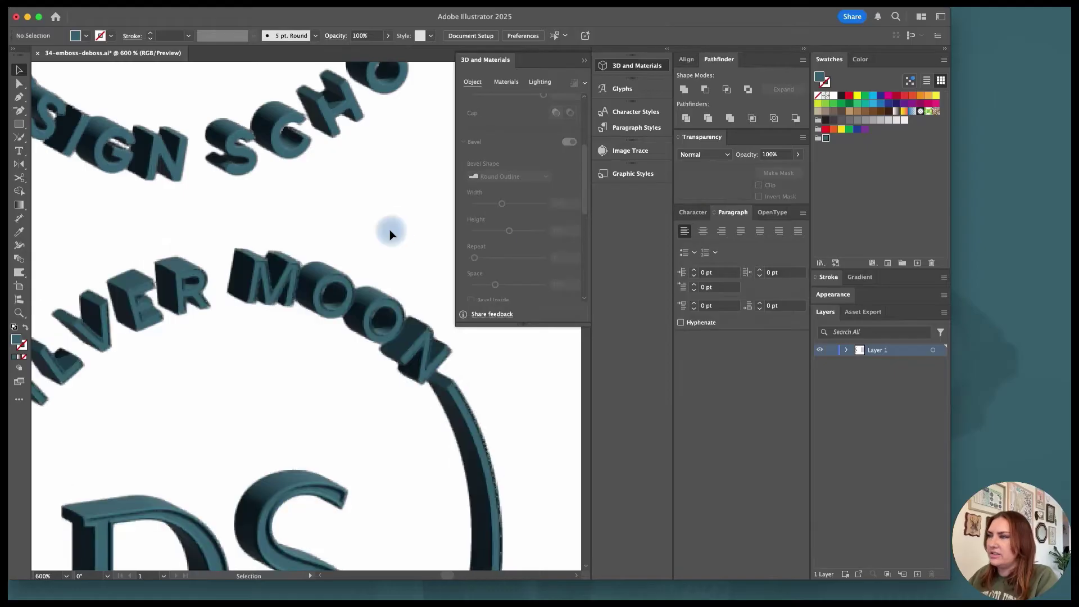
# Step: Inspect the new bevel and close the 3D and Materials panel
pyautogui.click(416, 244)
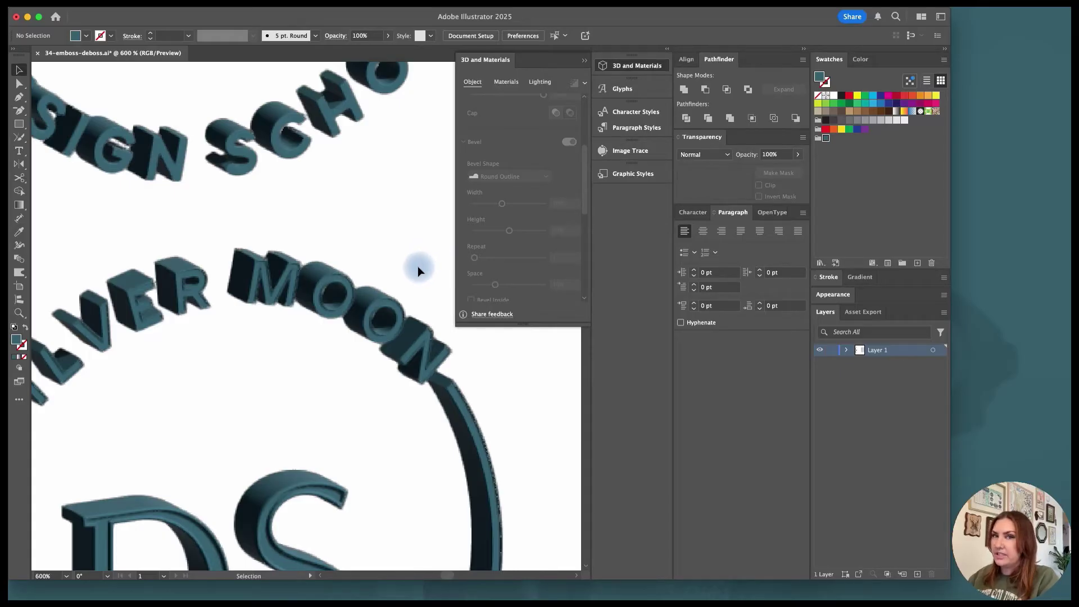
pyautogui.click(619, 70)
pyautogui.keyDown('alt'); pyautogui.scroll(-5, 448, 218); pyautogui.keyUp('alt')
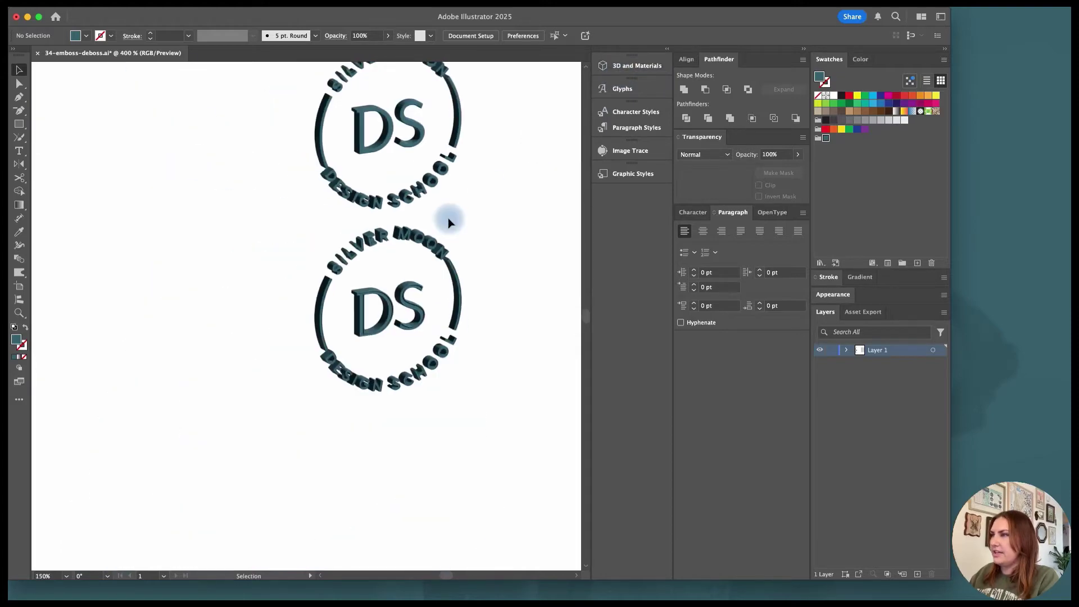
pyautogui.hscroll(3, 447, 217)
pyautogui.scroll(3, 445, 220)
pyautogui.keyDown('alt'); pyautogui.scroll(-2, 444, 222); pyautogui.keyUp('alt')
pyautogui.hscroll(3, 450, 221)
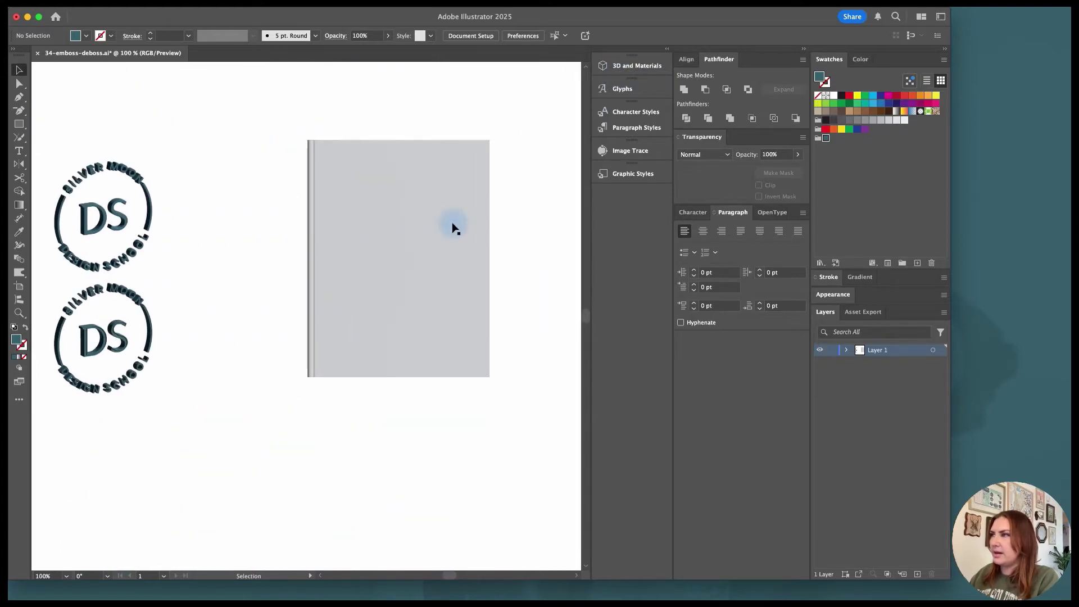
pyautogui.scroll(2, 448, 228)
# Step: Duplicate the grey 3D book box below and rotate the copy to show its edge
pyautogui.press('m')
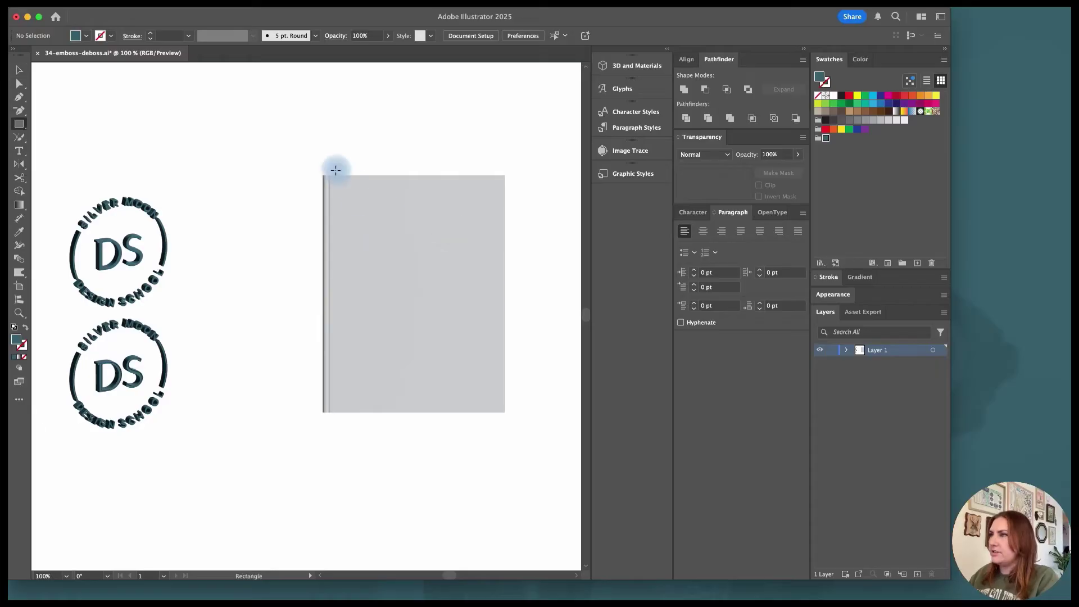
pyautogui.click(19, 72)
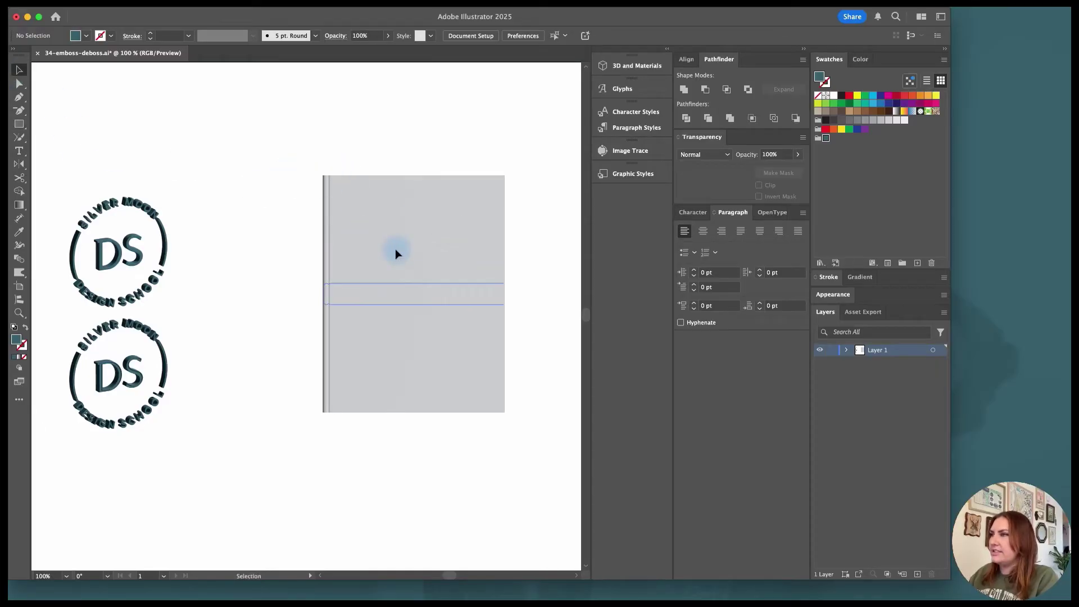
pyautogui.click(414, 284)
pyautogui.moveTo(436, 275); pyautogui.dragTo(446, 458)
pyautogui.scroll(-2, 461, 419)
pyautogui.scroll(-2, 461, 418)
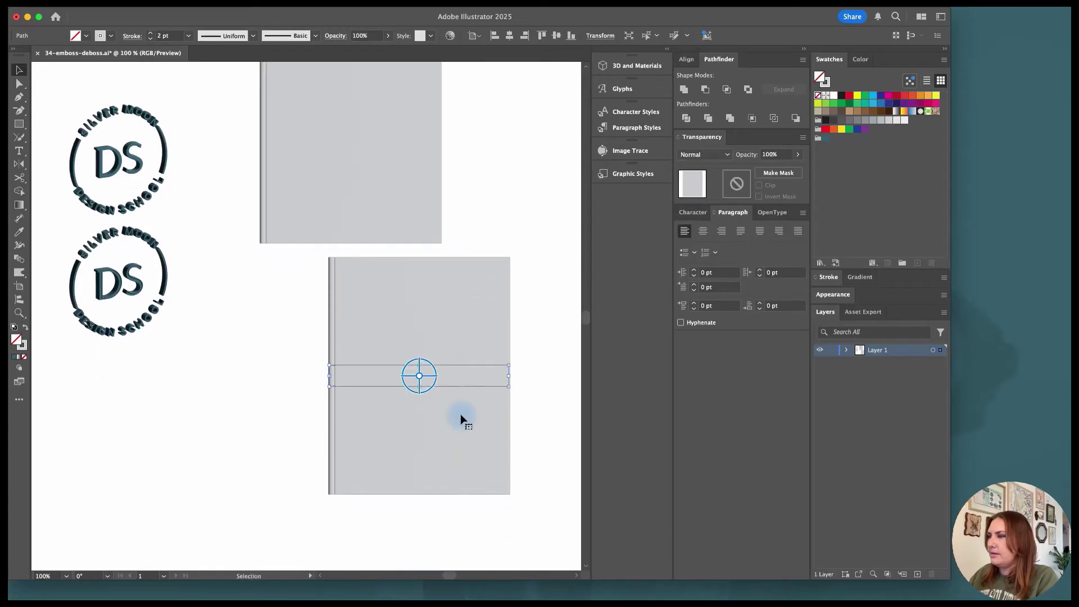
pyautogui.keyDown('alt'); pyautogui.scroll(3, 458, 409); pyautogui.keyUp('alt')
pyautogui.moveTo(393, 344); pyautogui.dragTo(402, 372)
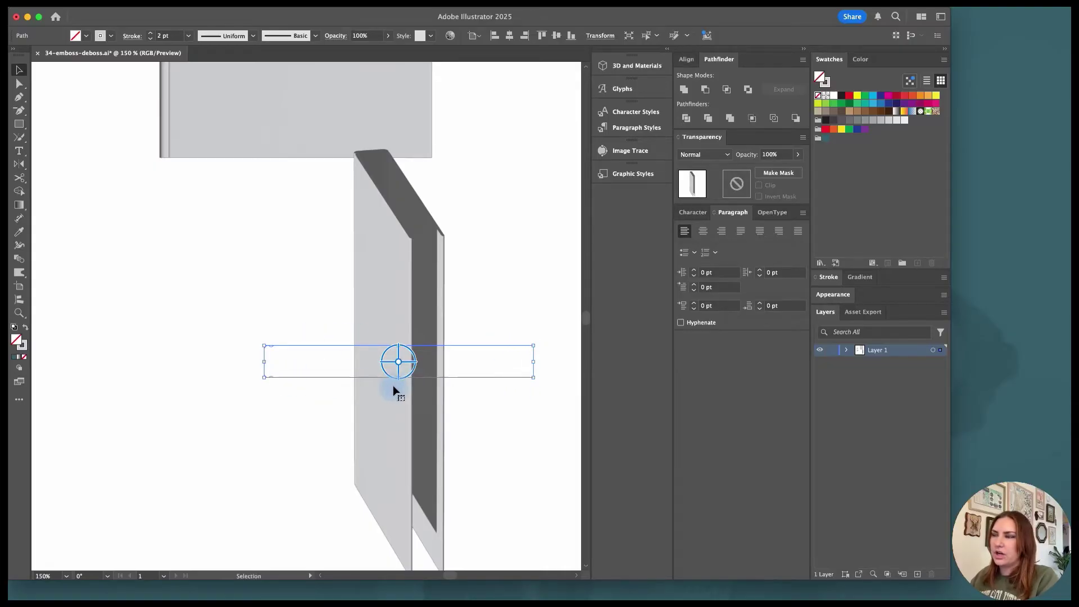
pyautogui.click(489, 306)
pyautogui.keyDown('alt'); pyautogui.scroll(-3, 486, 311); pyautogui.keyUp('alt')
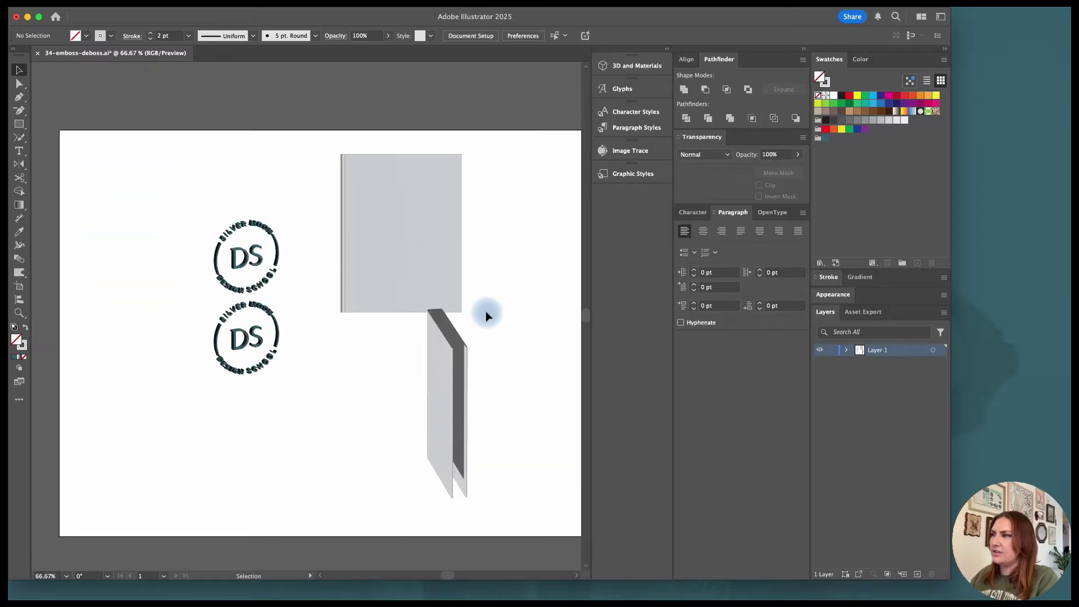
pyautogui.keyDown('alt'); pyautogui.scroll(2, 395, 176); pyautogui.keyUp('alt')
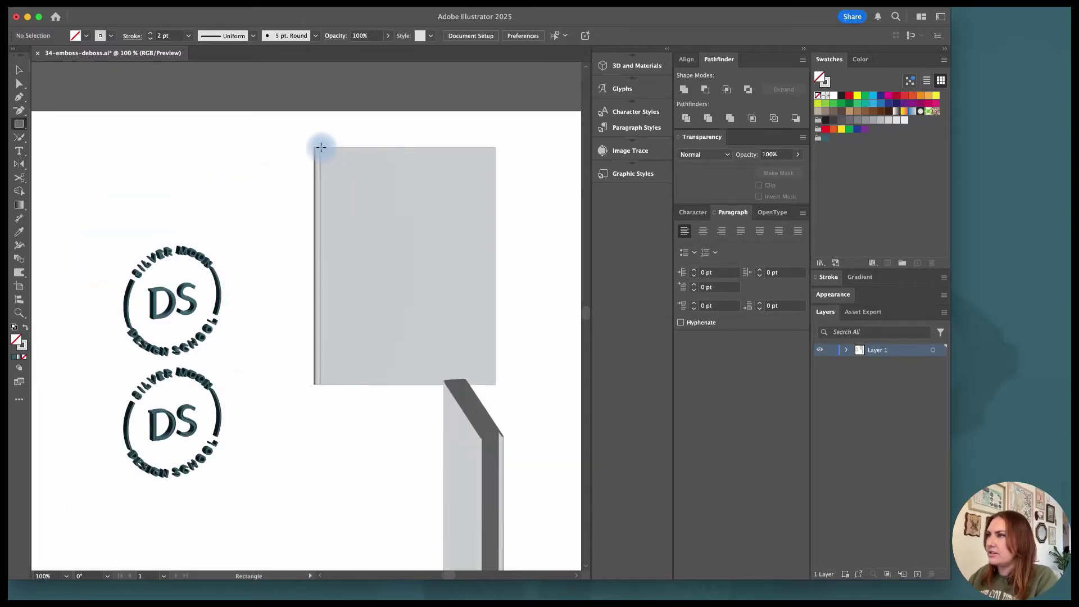
# Step: Draw a grey, unstroked rectangle matching the cover front, move it down, and copy the logo below
pyautogui.moveTo(320, 148); pyautogui.dragTo(497, 385)
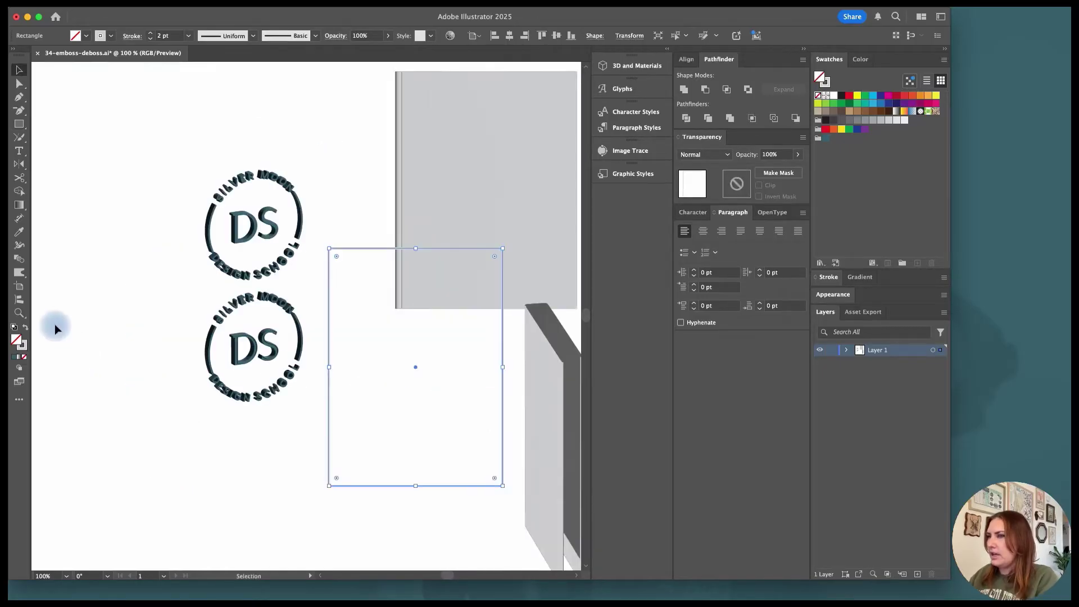
pyautogui.click(24, 331)
pyautogui.moveTo(379, 338); pyautogui.dragTo(381, 387)
pyautogui.scroll(-3, 382, 388)
pyautogui.keyDown('alt'); pyautogui.moveTo(278, 290); pyautogui.dragTo(285, 418); pyautogui.keyUp('alt')
# Step: Remove the 3D effect from the third logo copy and move it onto the grey rectangle
pyautogui.click(833, 294)
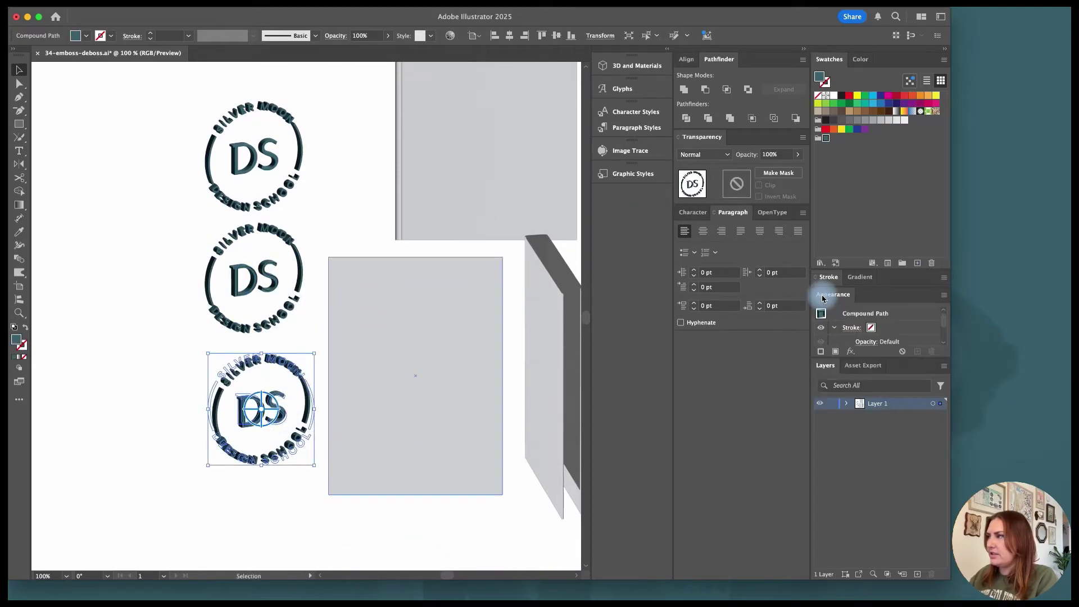
pyautogui.scroll(-3, 890, 337)
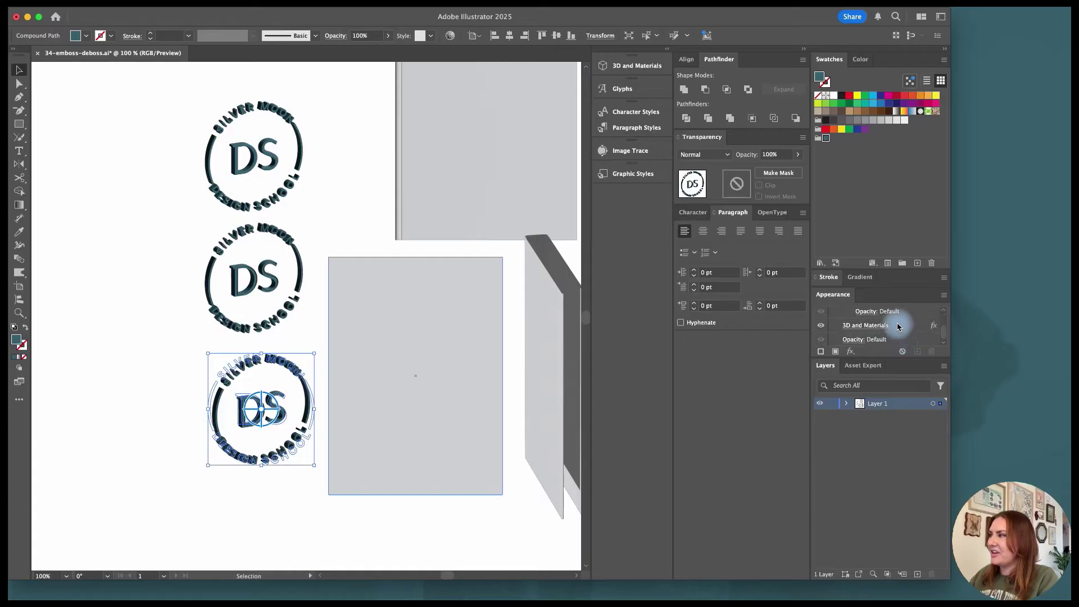
pyautogui.click(896, 328)
pyautogui.click(931, 351)
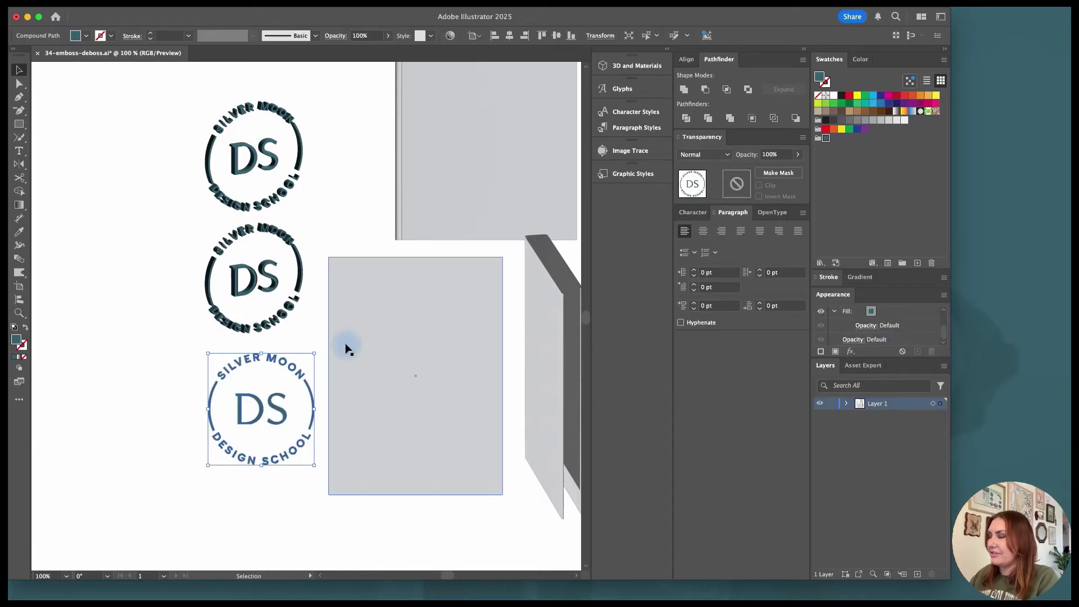
pyautogui.moveTo(289, 418); pyautogui.dragTo(452, 375)
# Step: Centre the flat logo horizontally and vertically on the rectangle, nudged slightly upward
pyautogui.click(496, 368)
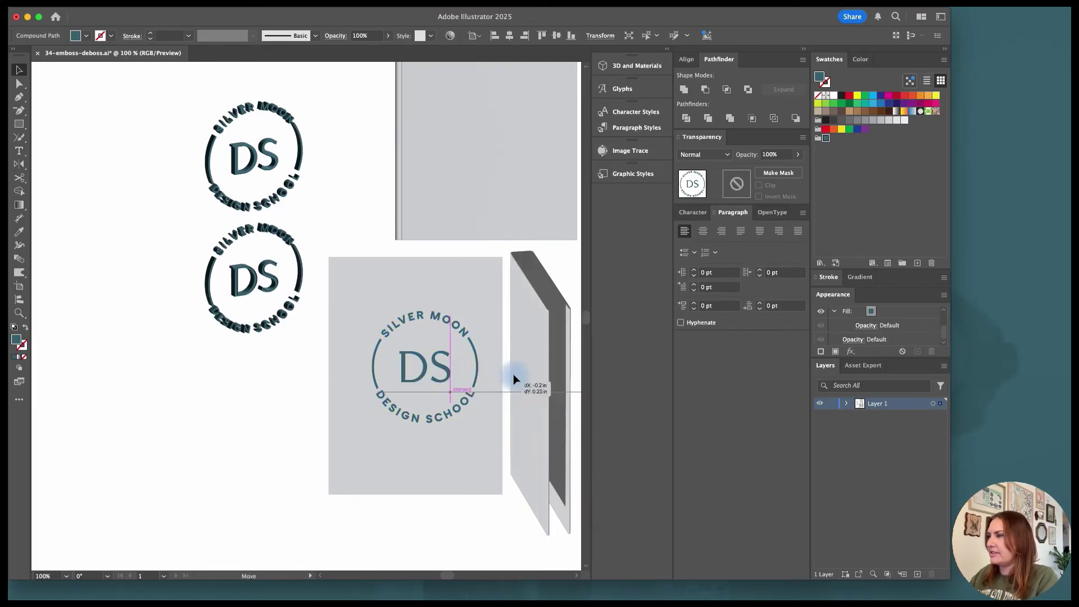
pyautogui.moveTo(313, 381); pyautogui.dragTo(465, 426)
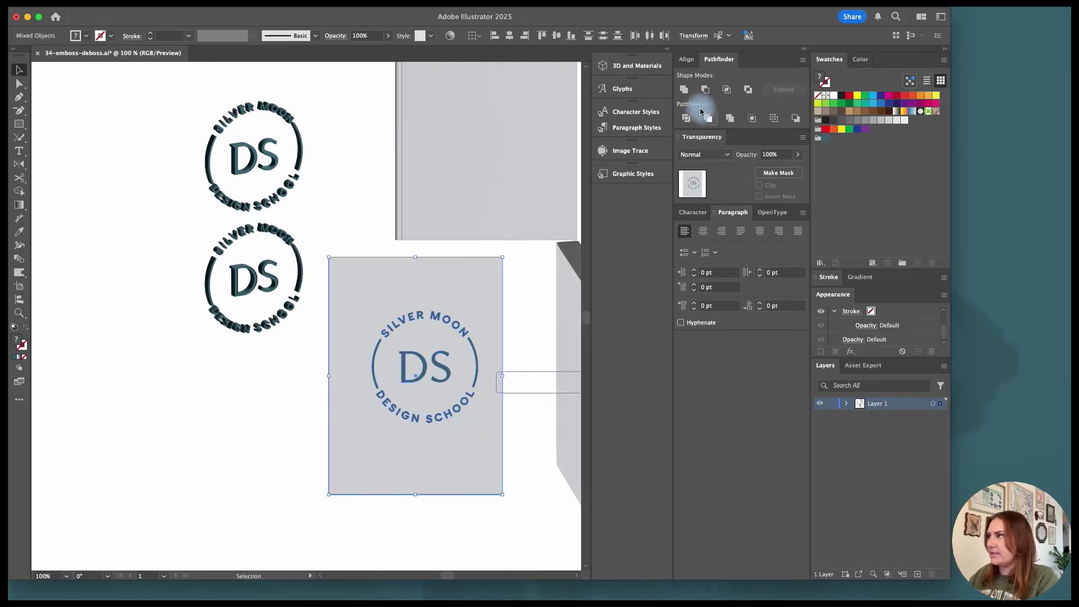
pyautogui.click(687, 59)
pyautogui.click(703, 89)
pyautogui.click(779, 89)
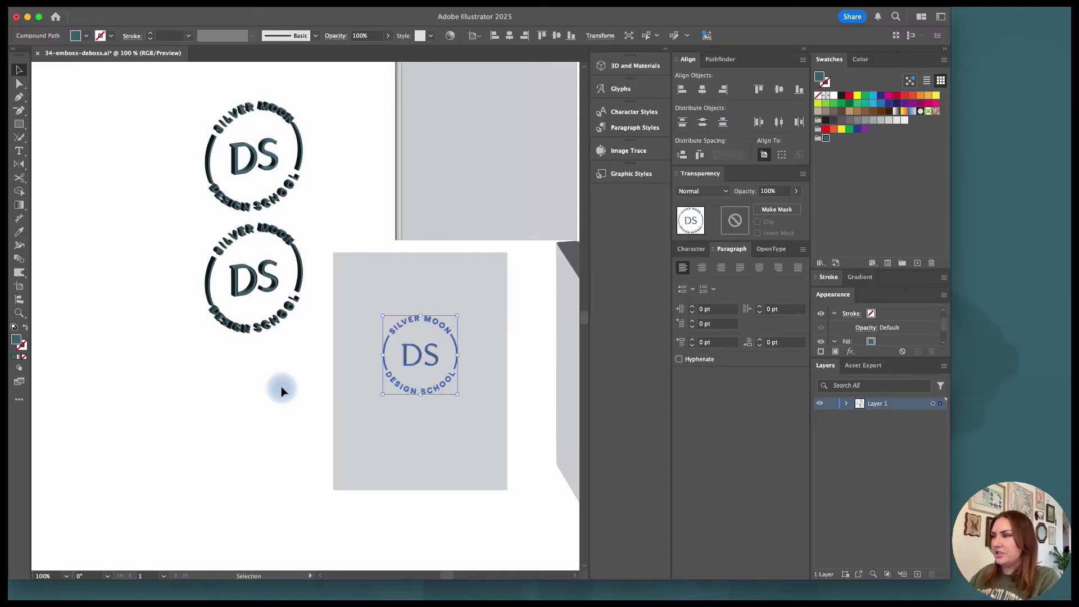
pyautogui.moveTo(428, 393); pyautogui.dragTo(429, 386)
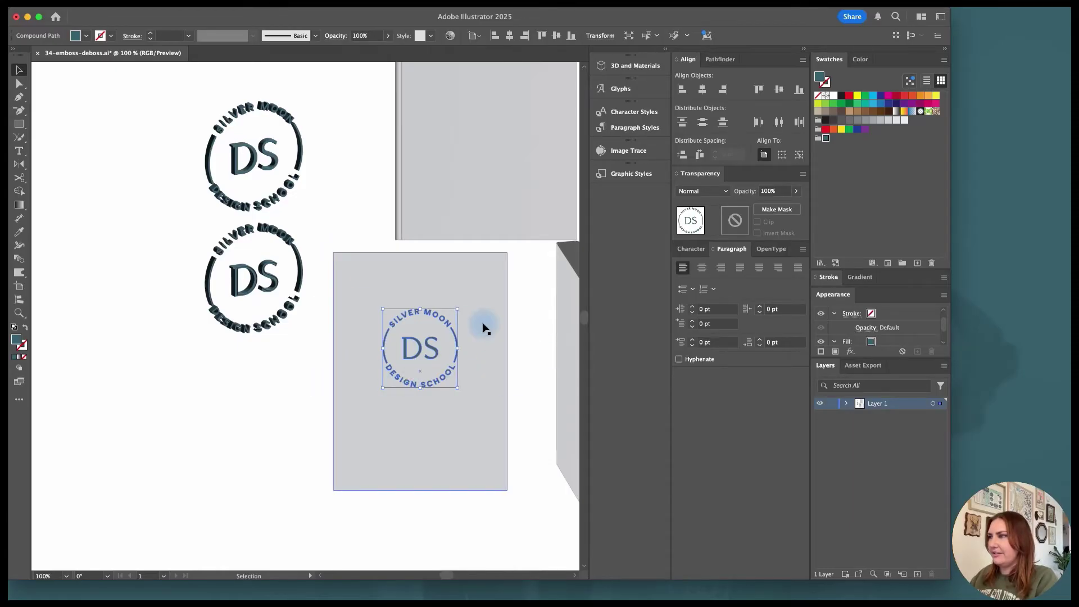
pyautogui.keyDown('shift'); pyautogui.click(472, 350); pyautogui.keyUp('shift')
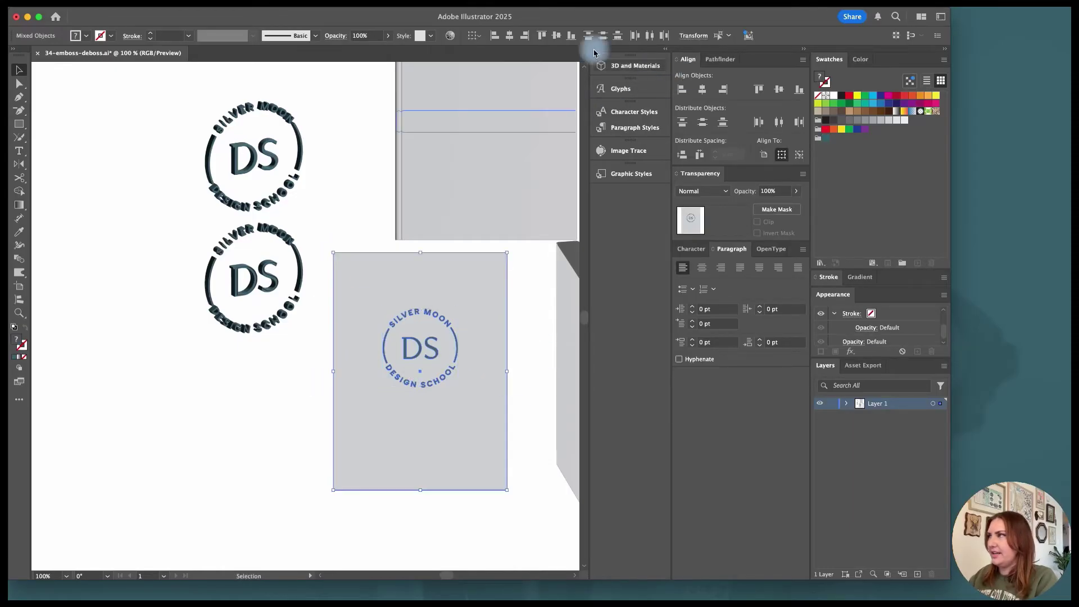
pyautogui.click(564, 37)
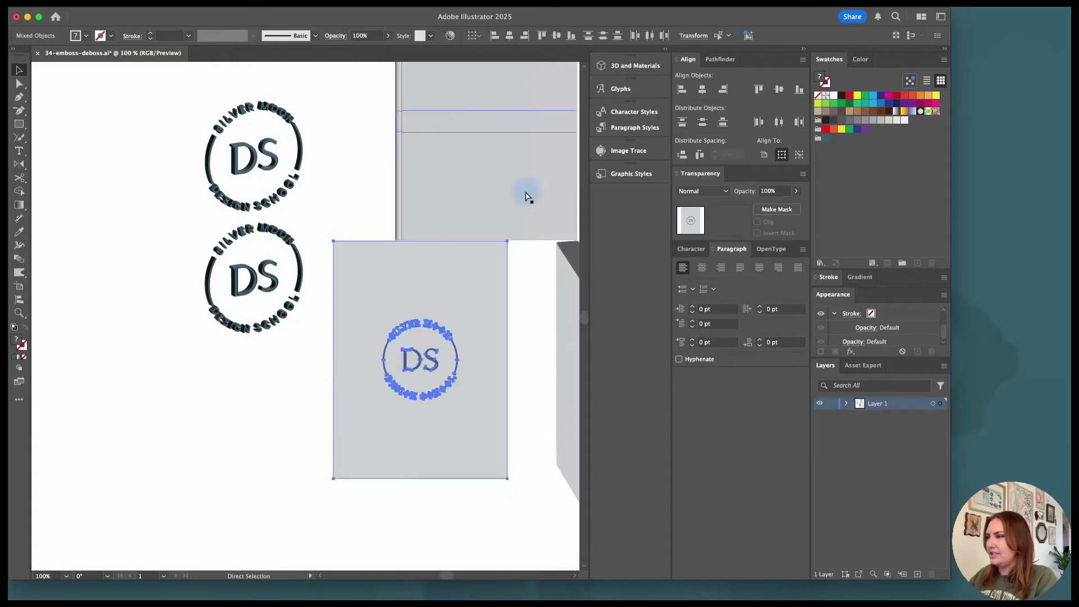
pyautogui.press('super+z')
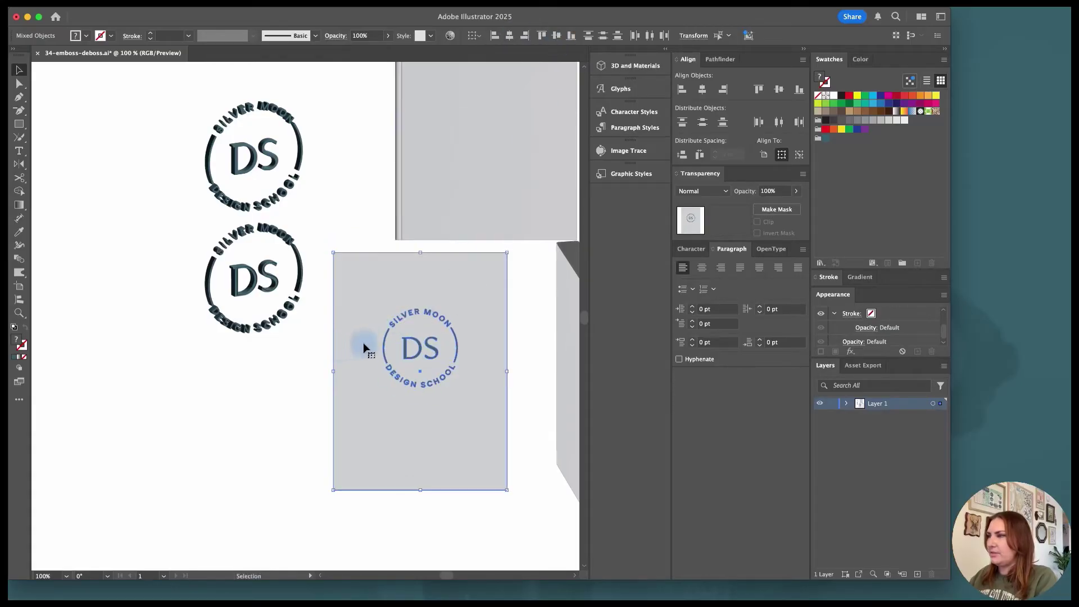
pyautogui.click(329, 334)
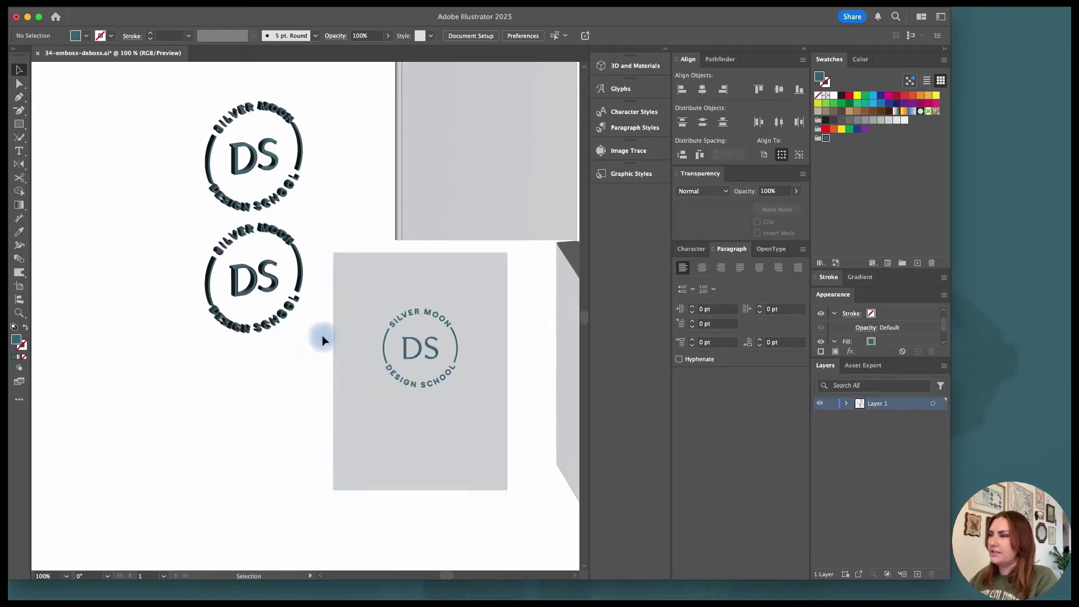
pyautogui.moveTo(323, 336); pyautogui.dragTo(403, 378)
# Step: Cut the DS logo shape out of the grey rectangle using a Pathfinder shape mode
pyautogui.click(726, 61)
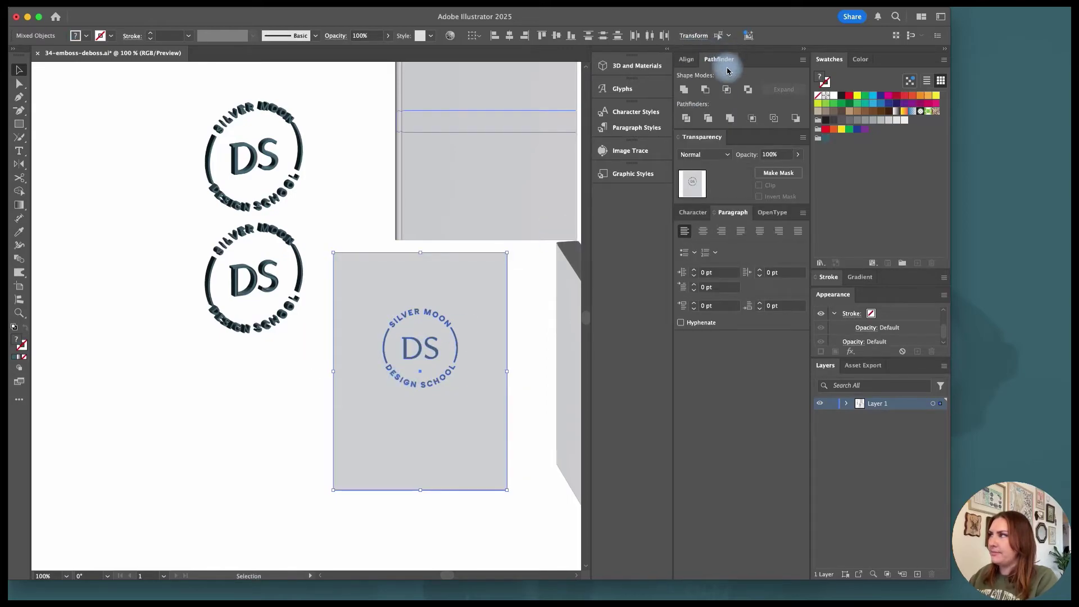
pyautogui.click(705, 89)
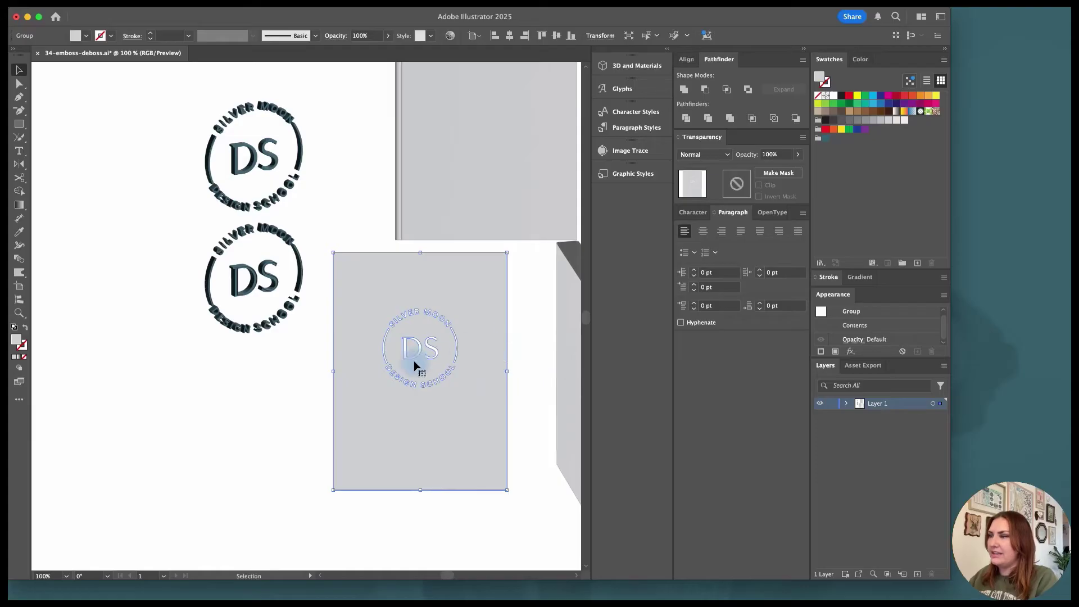
pyautogui.click(278, 384)
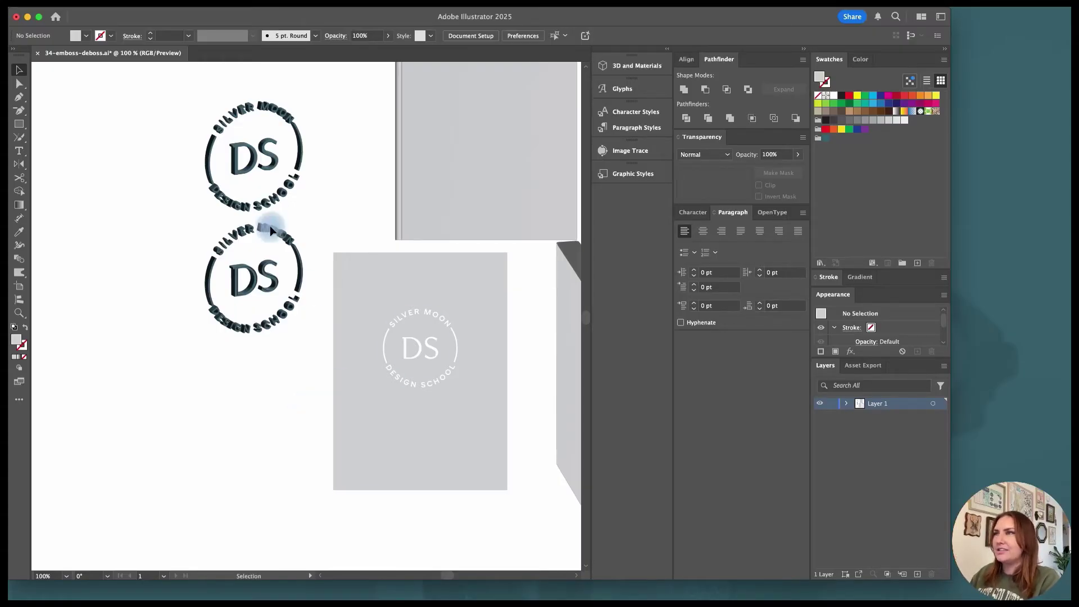
pyautogui.click(141, 15)
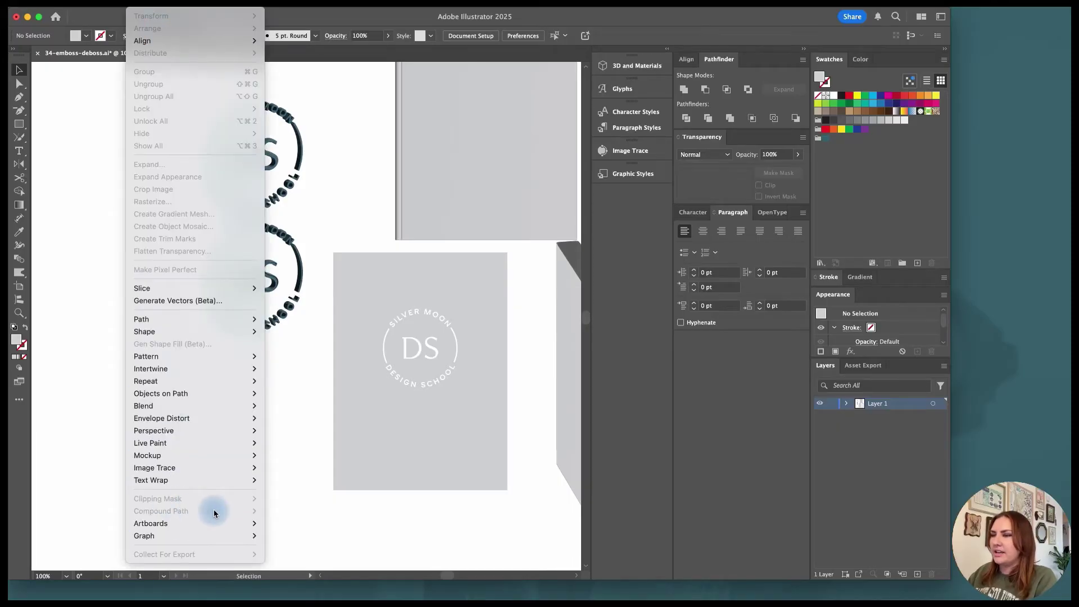
pyautogui.click(289, 471)
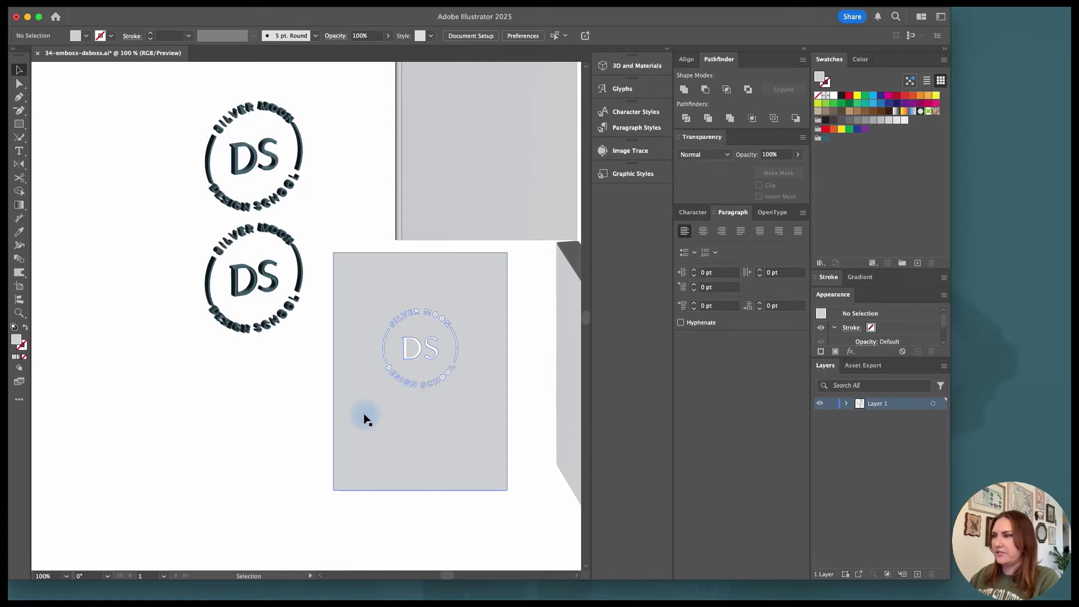
# Step: Extrude the grey card group into a thin 3D slab and adjust its depth value
pyautogui.click(337, 399)
pyautogui.click(646, 70)
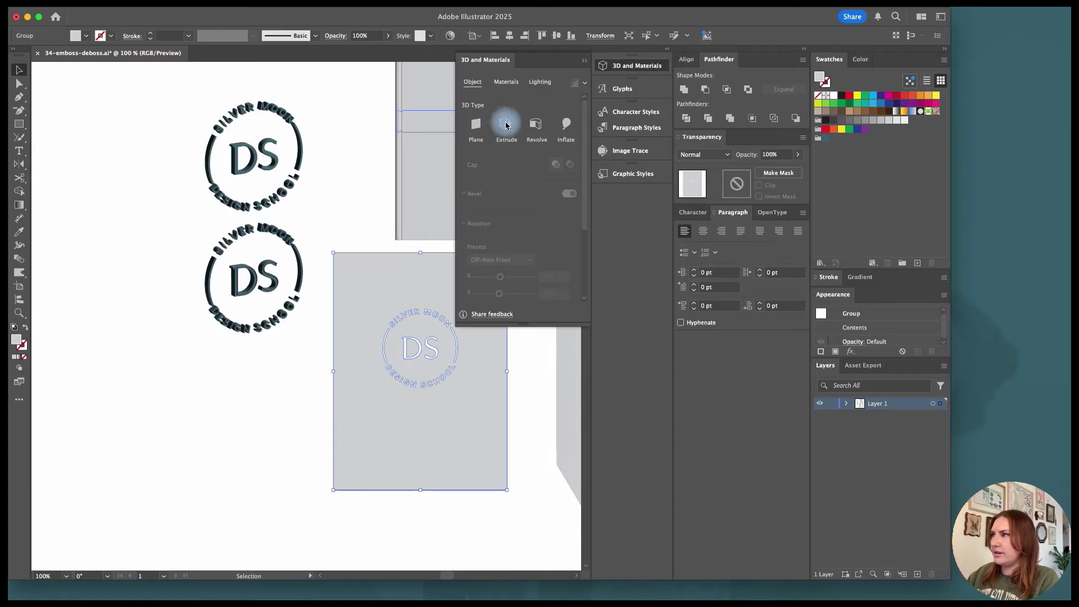
pyautogui.click(506, 125)
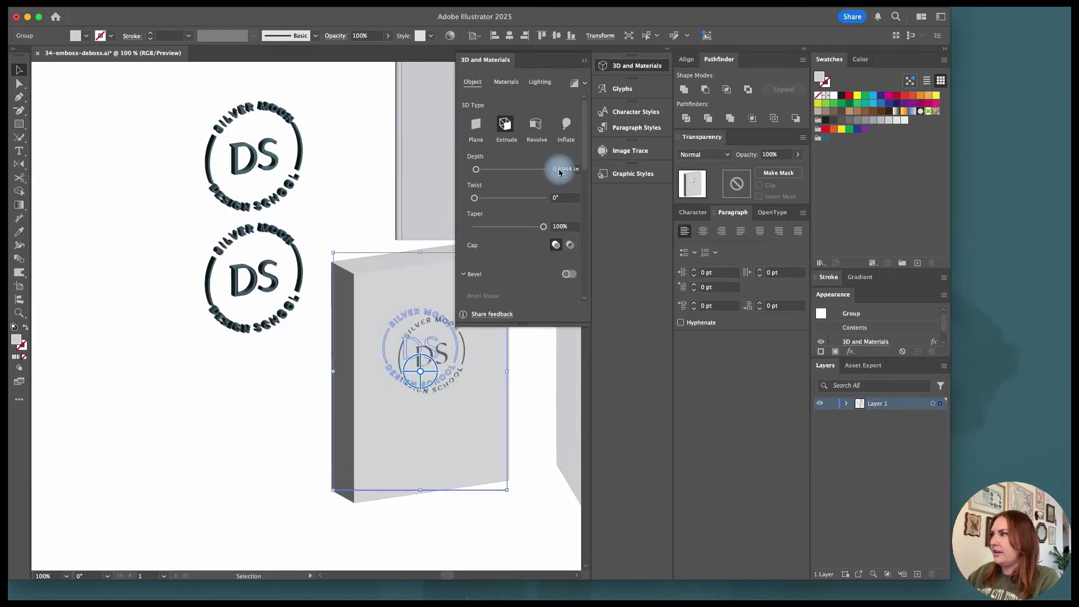
pyautogui.click(573, 171)
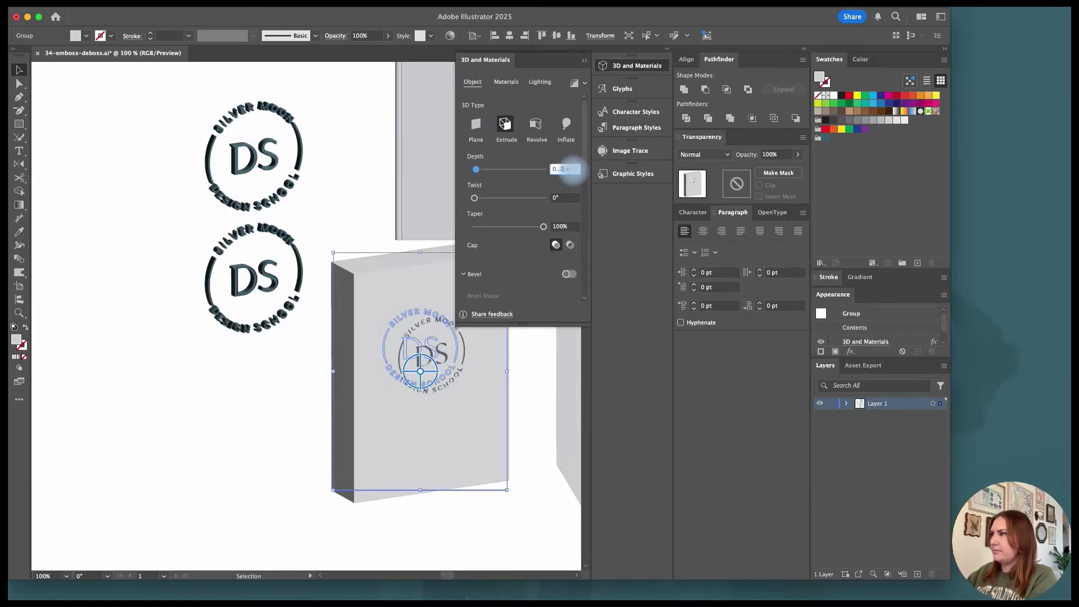
pyautogui.write('0.1')
pyautogui.press('Return')
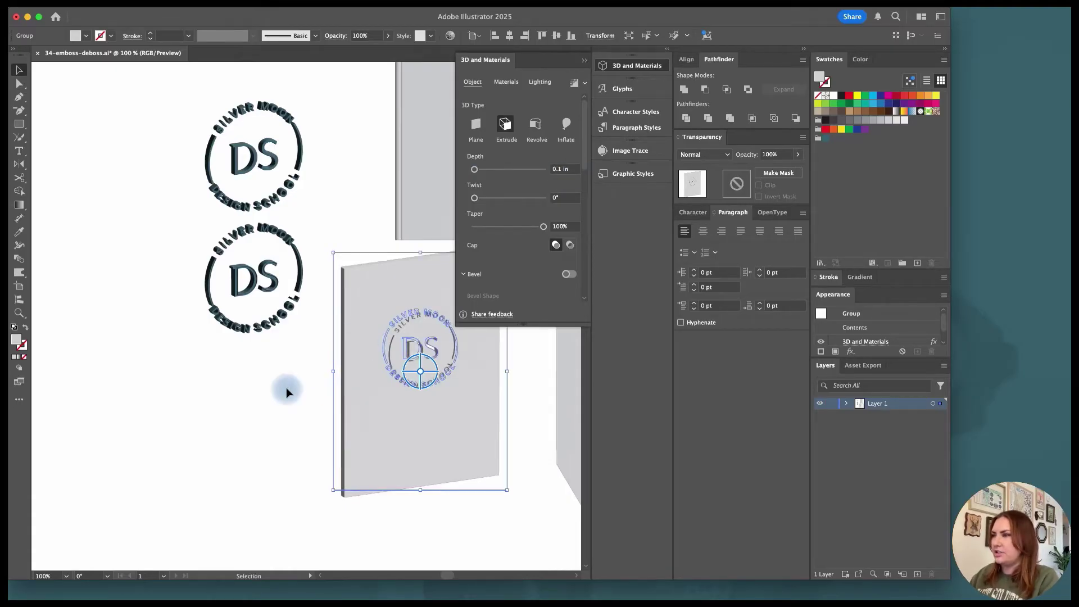
pyautogui.click(561, 169)
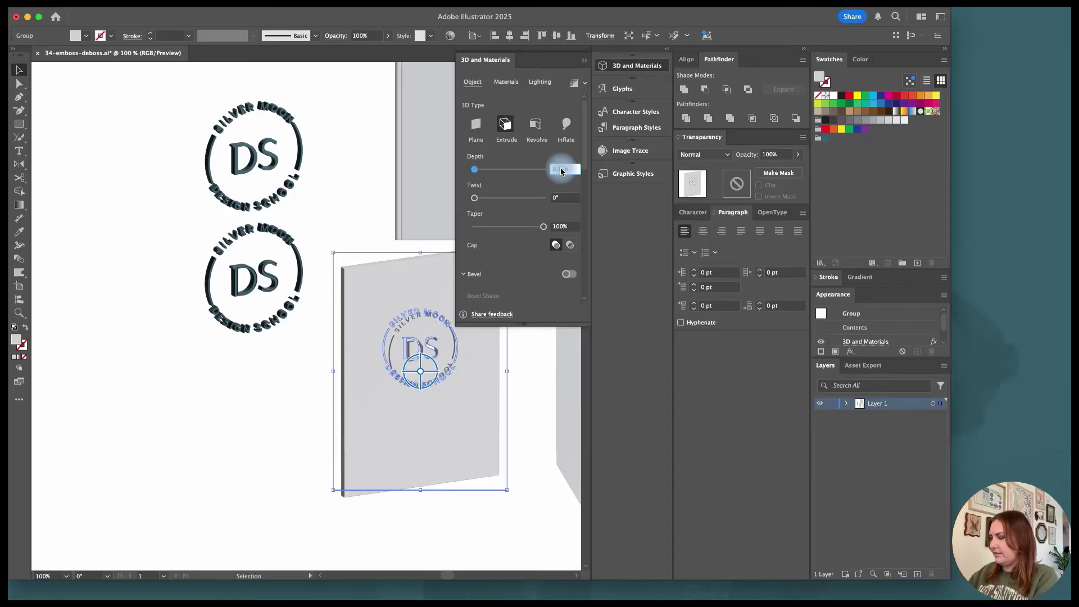
# Step: Nudge the 3D card slightly left and down, then begin selecting all three objects
pyautogui.click(301, 383)
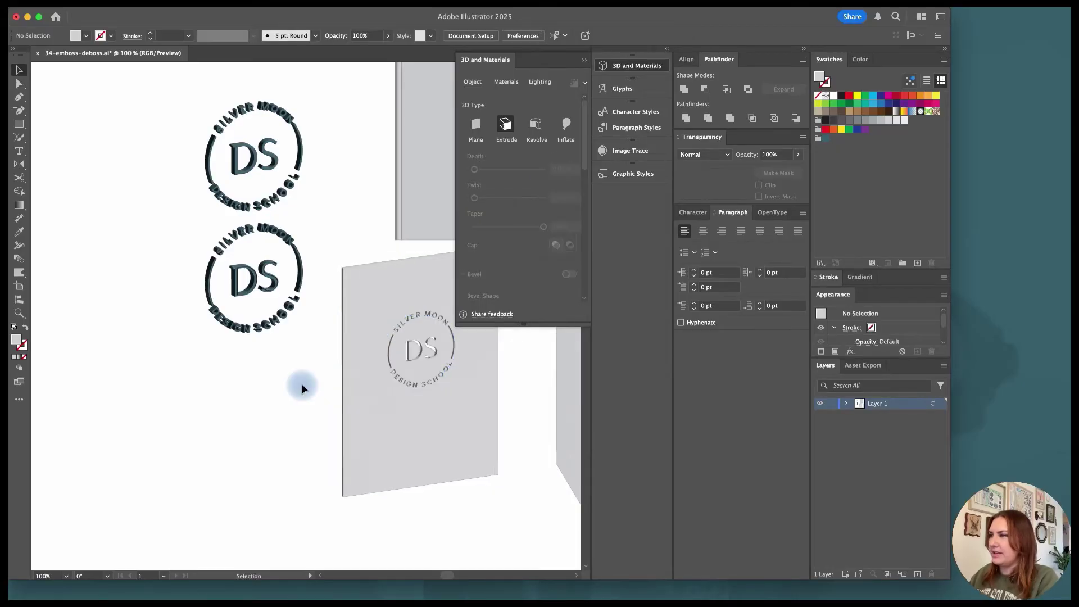
pyautogui.click(396, 414)
pyautogui.moveTo(419, 421); pyautogui.dragTo(410, 433)
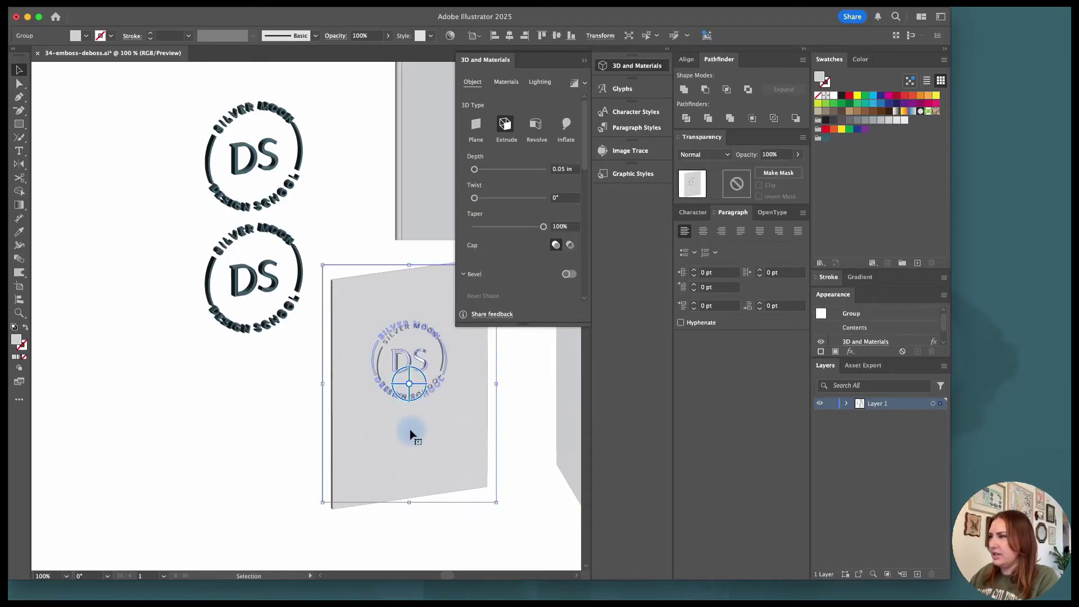
pyautogui.click(308, 426)
pyautogui.hscroll(1, 308, 426)
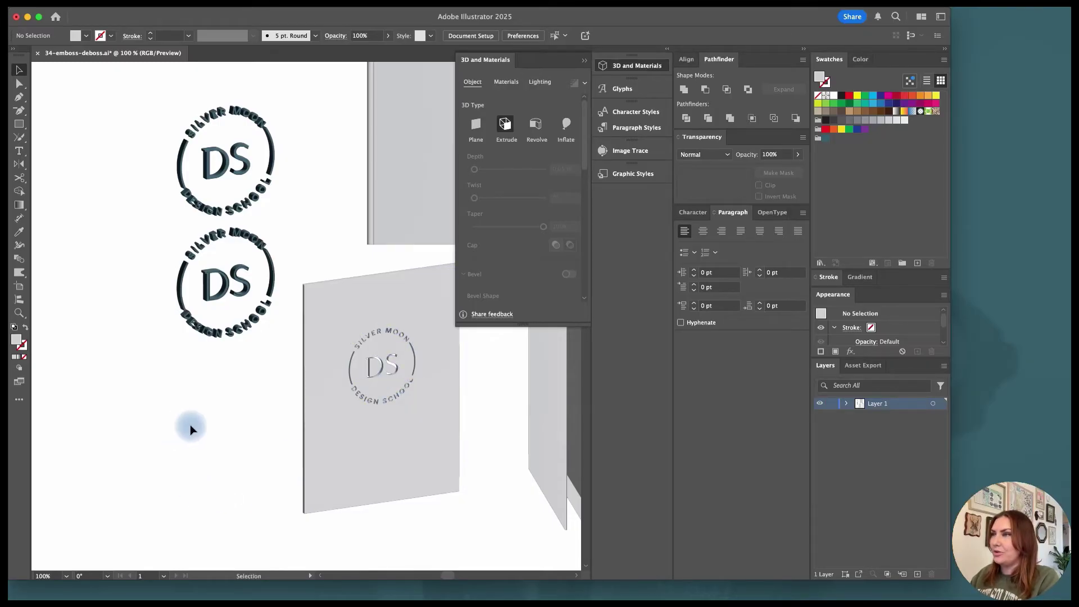
pyautogui.moveTo(173, 427); pyautogui.dragTo(325, 173)
# Step: Select both 3D logos and the card and collect them as multiple export assets
pyautogui.moveTo(126, 180); pyautogui.dragTo(322, 364)
pyautogui.rightClick(324, 359)
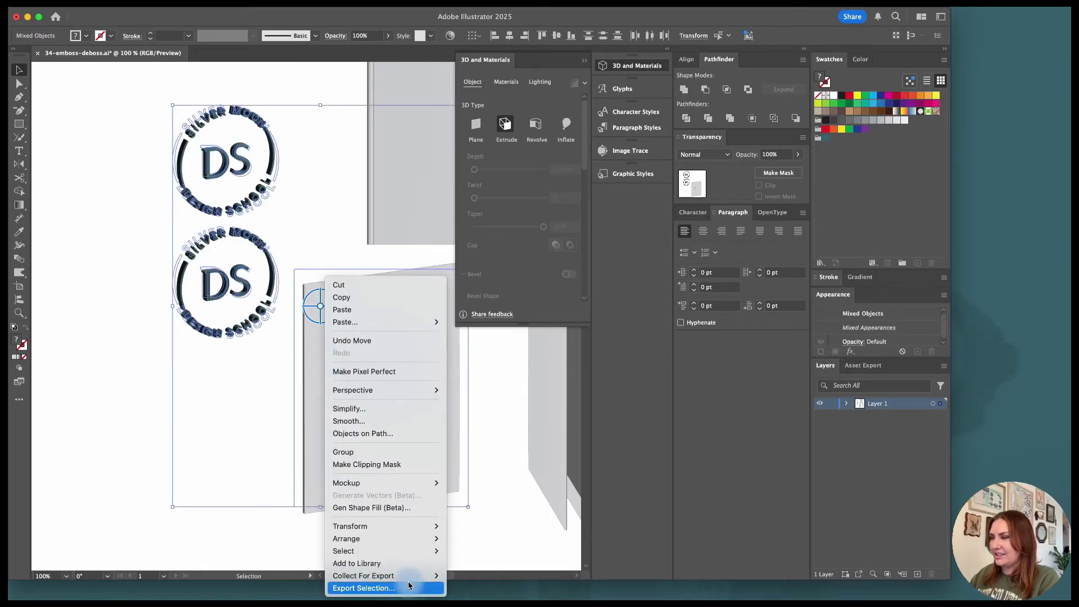
pyautogui.moveTo(409, 579)
pyautogui.click(483, 588)
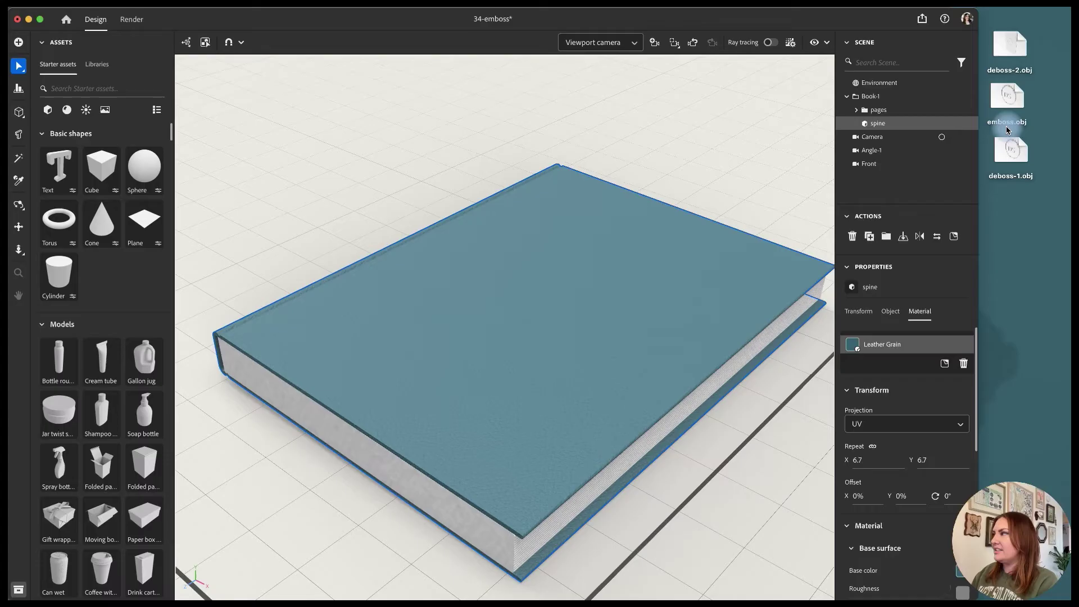
# Step: Drop emboss.obj onto the book, rotate it 90° on X, and place it near the cover's upper centre
pyautogui.moveTo(1008, 96); pyautogui.dragTo(553, 340)
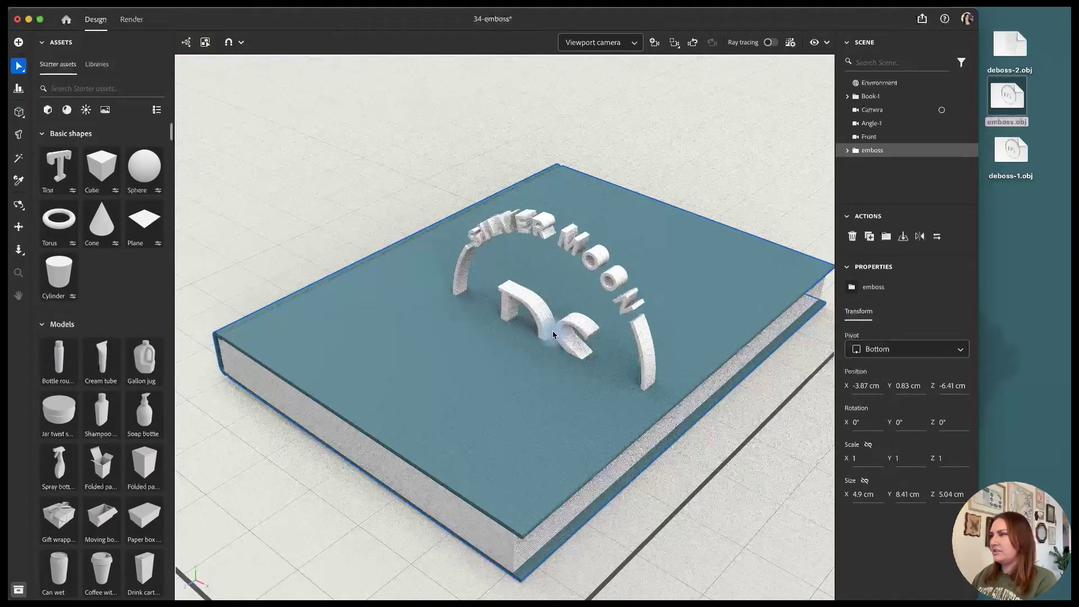
pyautogui.moveTo(519, 426); pyautogui.dragTo(563, 280)
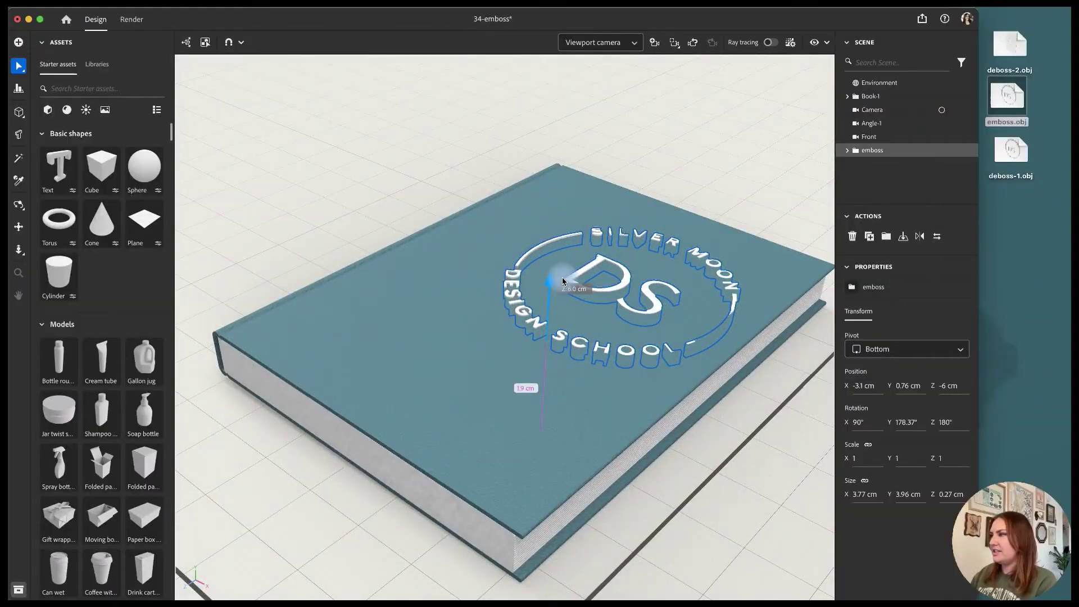
pyautogui.moveTo(563, 280); pyautogui.dragTo(563, 280)
pyautogui.moveTo(602, 374); pyautogui.dragTo(508, 264)
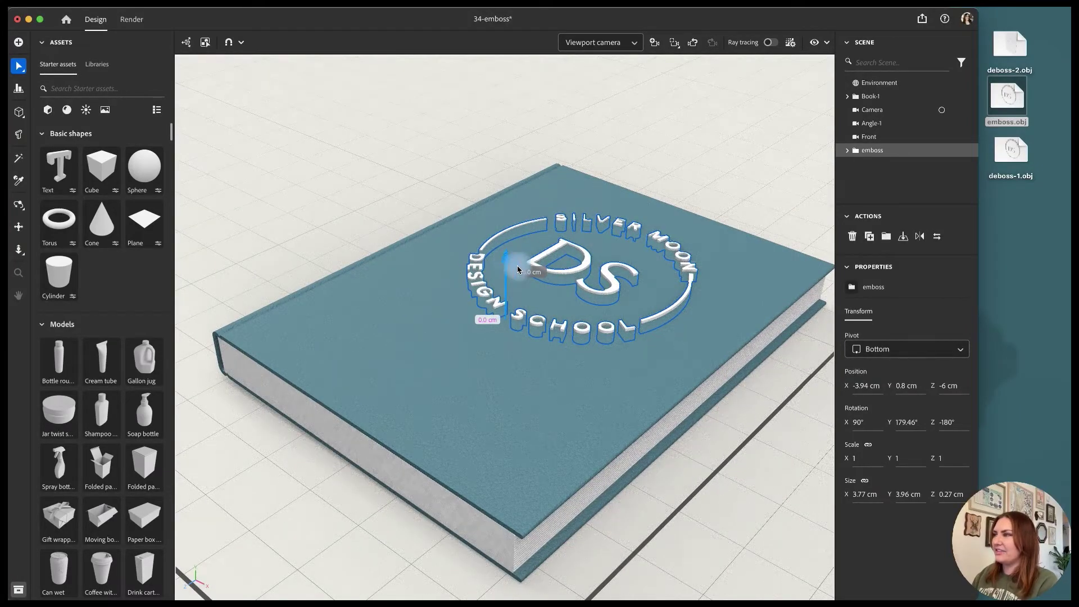
pyautogui.click(732, 436)
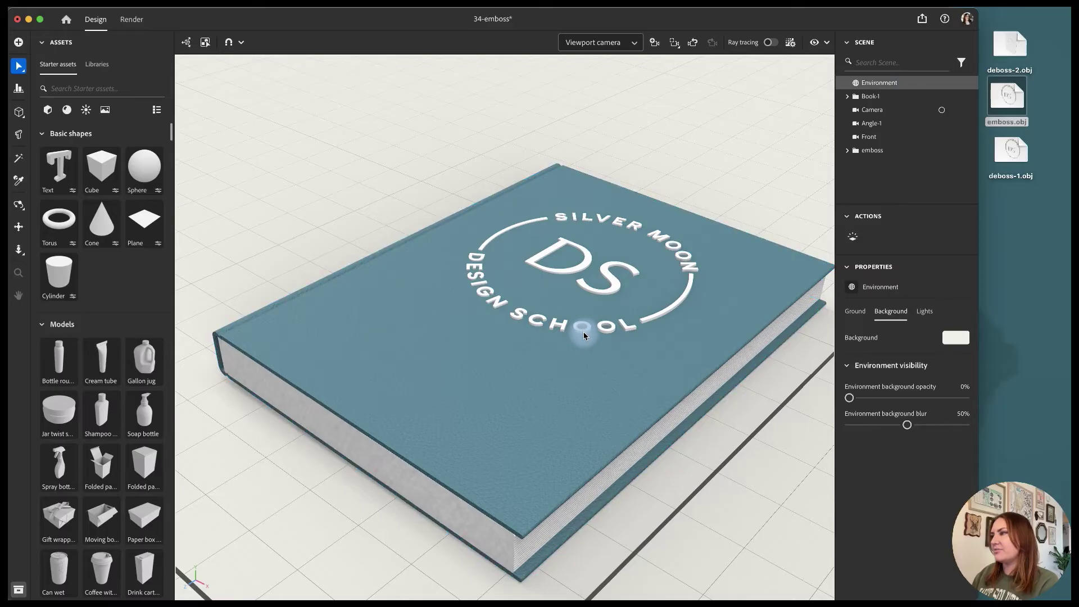
pyautogui.click(584, 335)
pyautogui.click(877, 150)
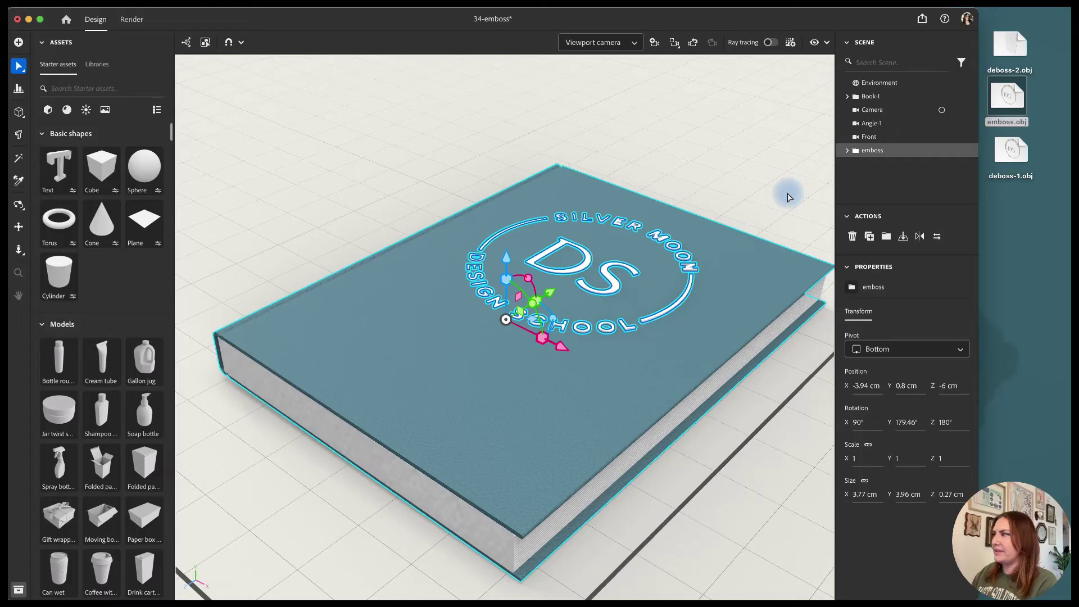
pyautogui.click(847, 150)
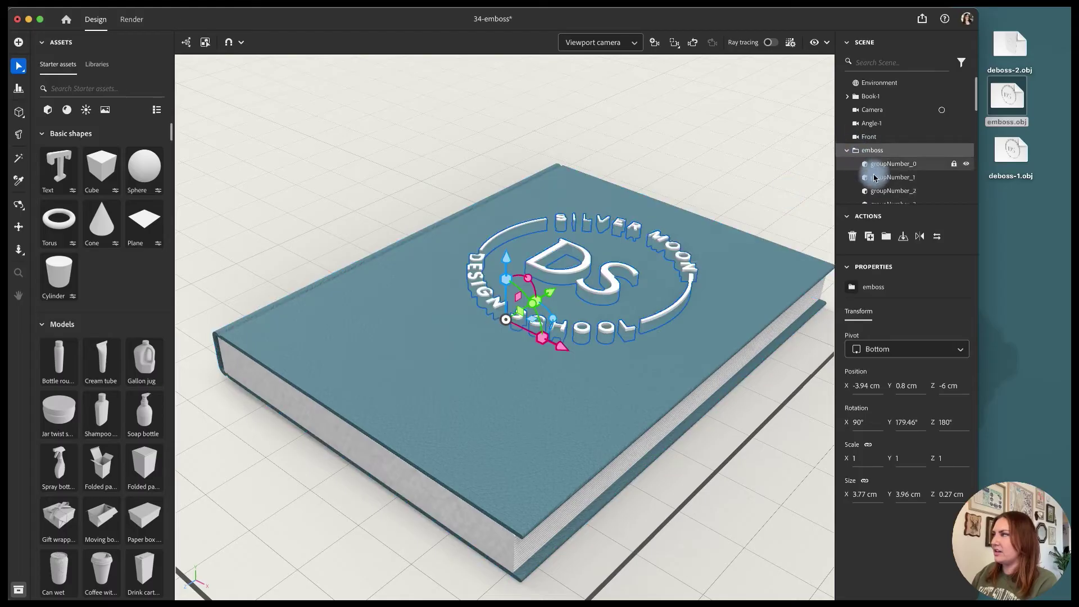
pyautogui.click(847, 151)
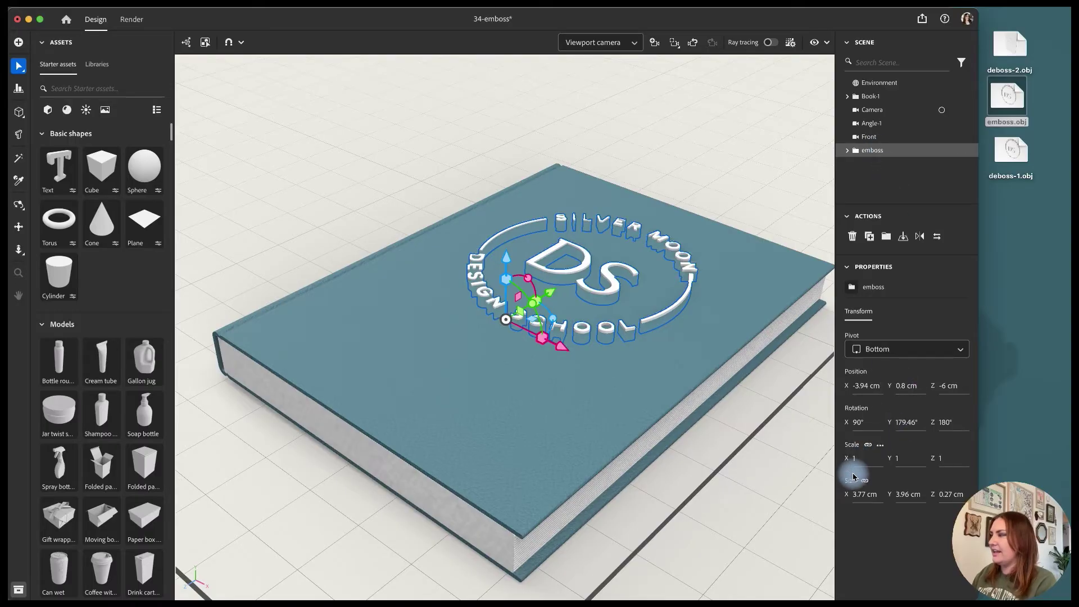
pyautogui.moveTo(851, 499); pyautogui.dragTo(706, 342)
pyautogui.click(862, 496)
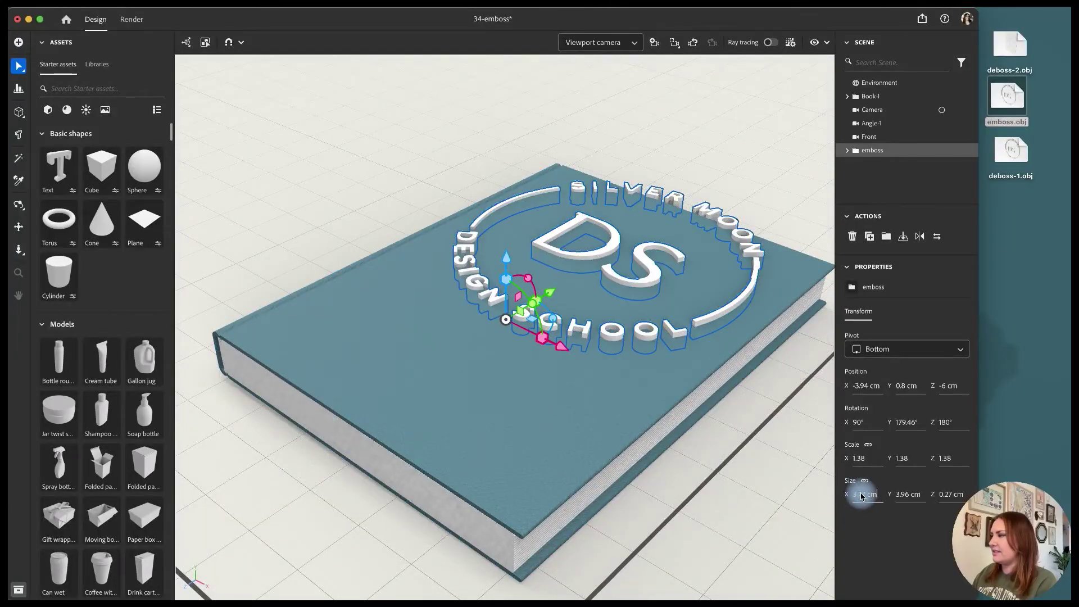
pyautogui.hotkey('ctrl', 'z')
pyautogui.click(315, 140)
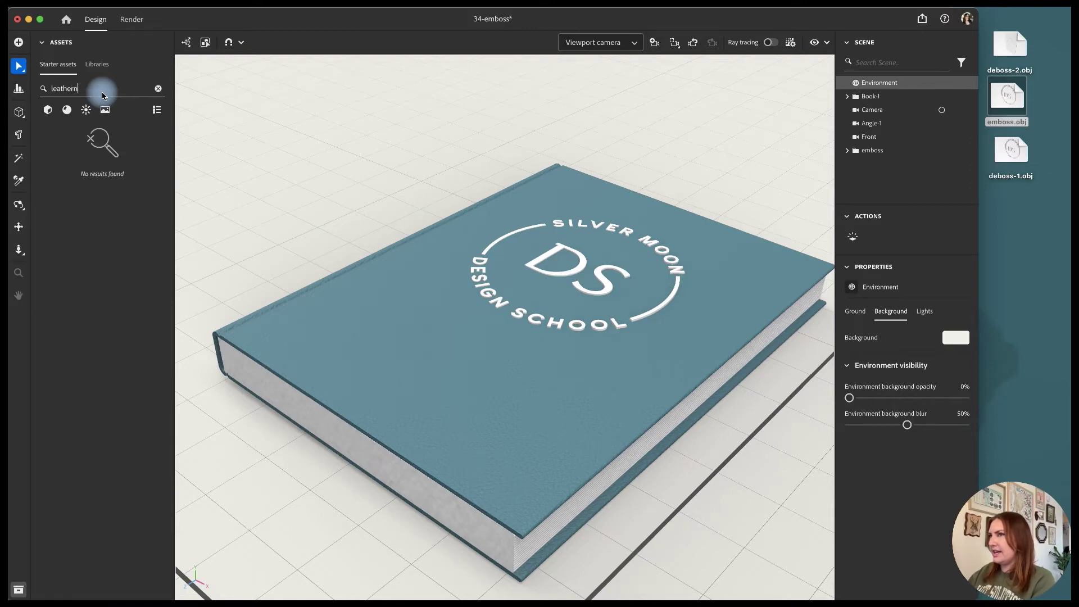
# Step: Search the starter assets for 'leather' and drag the first Leather material onto the emboss logo
pyautogui.press('BackSpace')
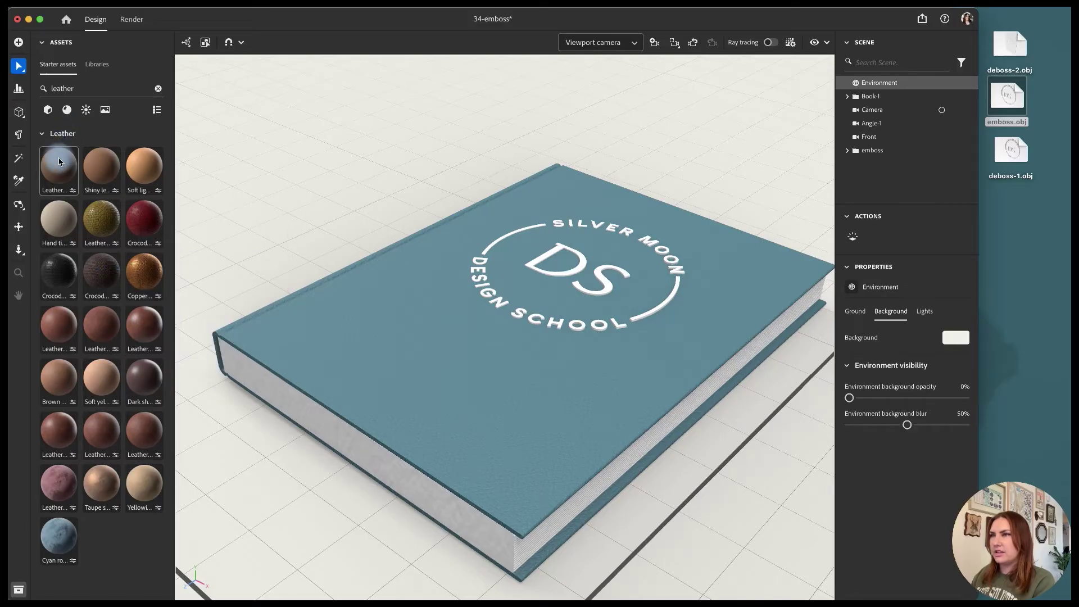
pyautogui.moveTo(59, 161); pyautogui.dragTo(881, 149)
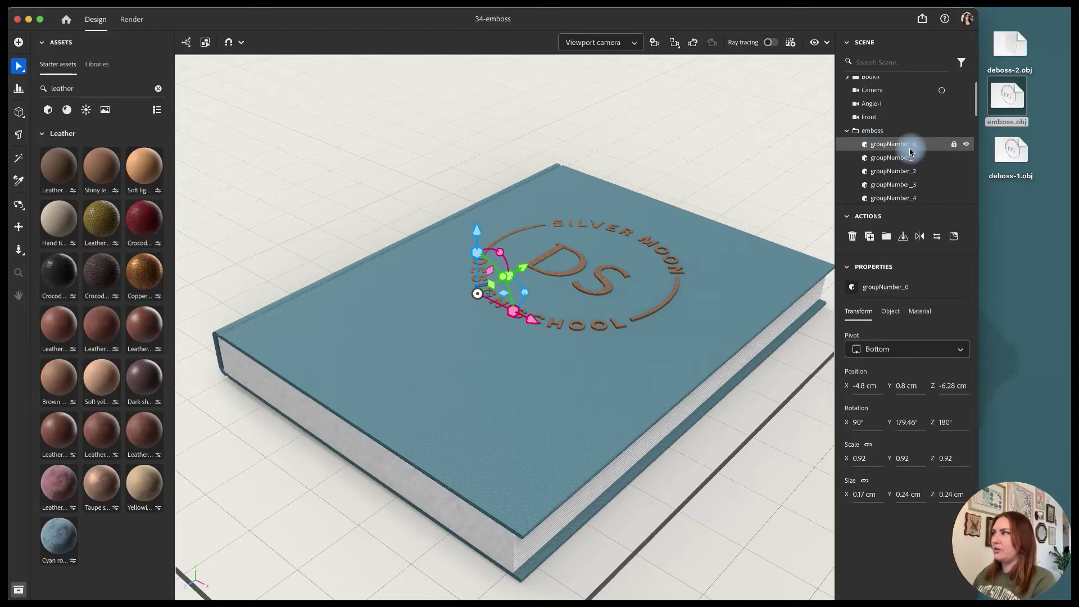
# Step: Set the emboss logo's leather grain colour to hex 3A637F
pyautogui.click(920, 313)
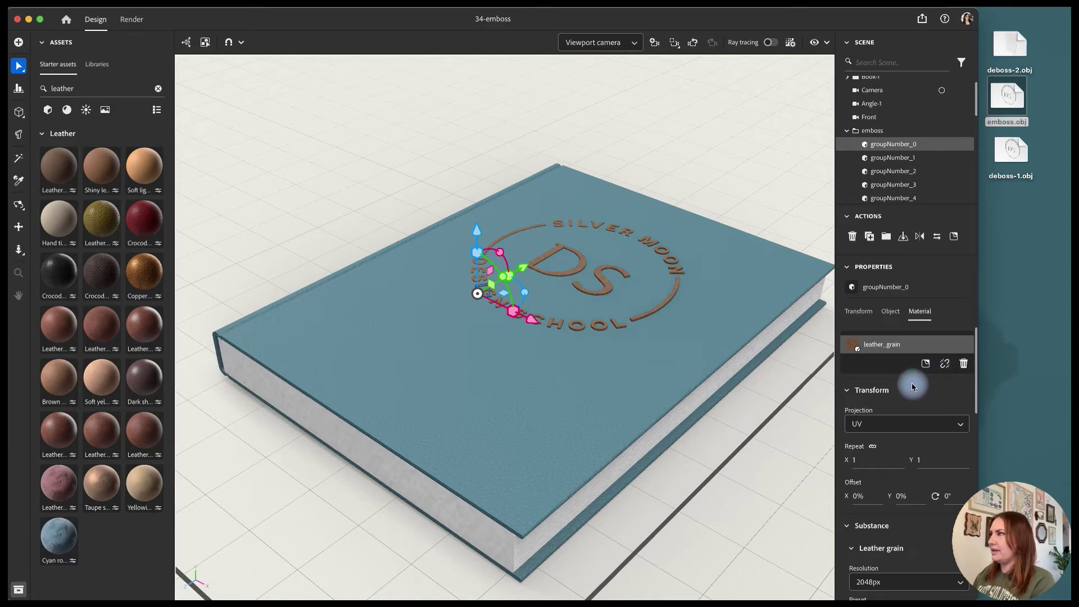
pyautogui.moveTo(976, 380); pyautogui.dragTo(974, 404)
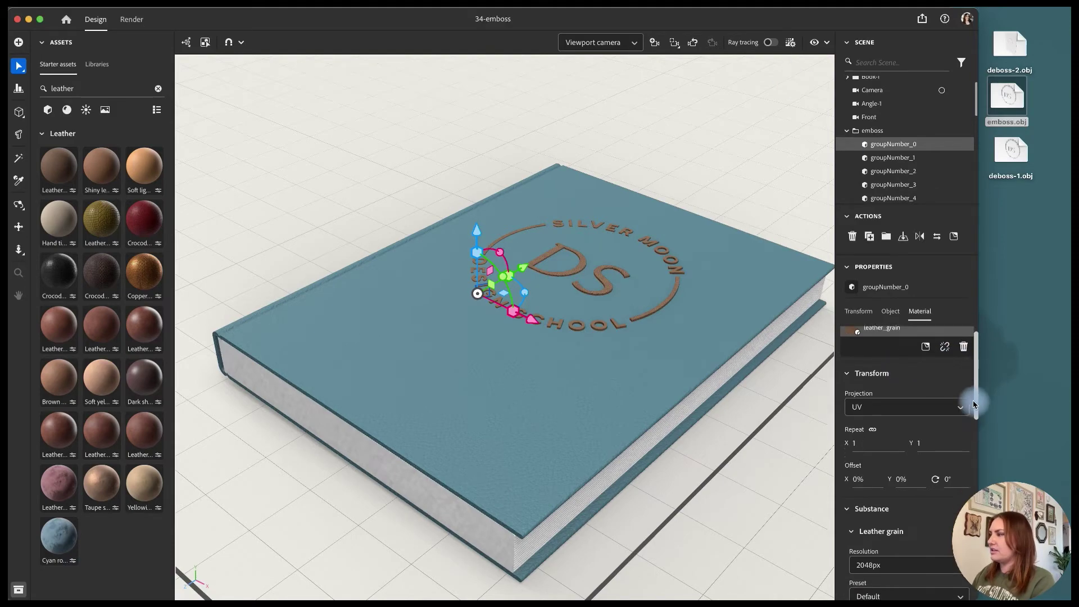
pyautogui.scroll(-5, 964, 371)
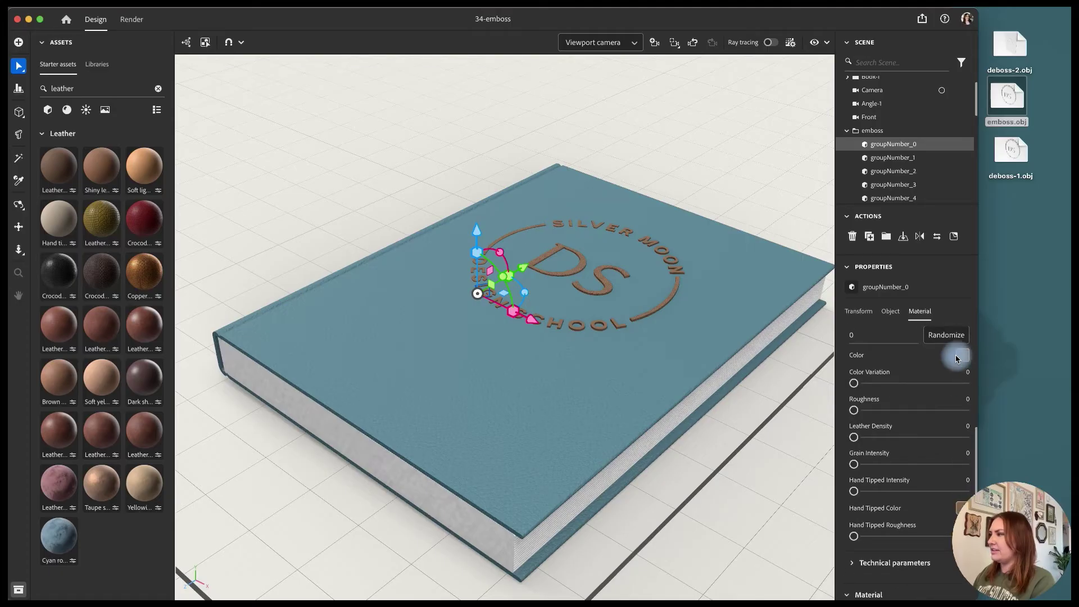
pyautogui.click(963, 448)
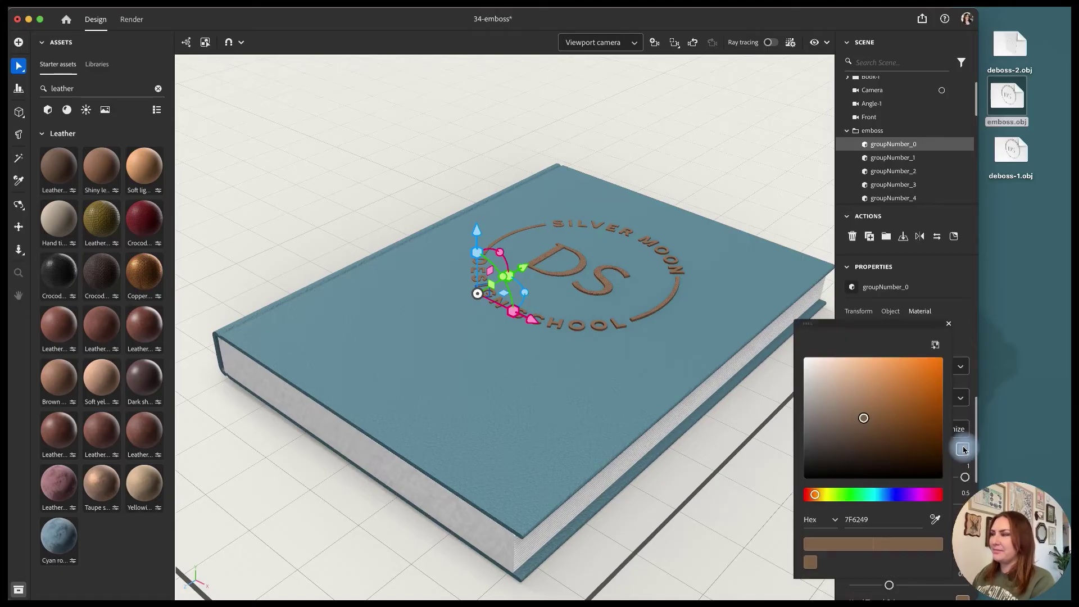
pyautogui.click(888, 523)
pyautogui.write('3A637')
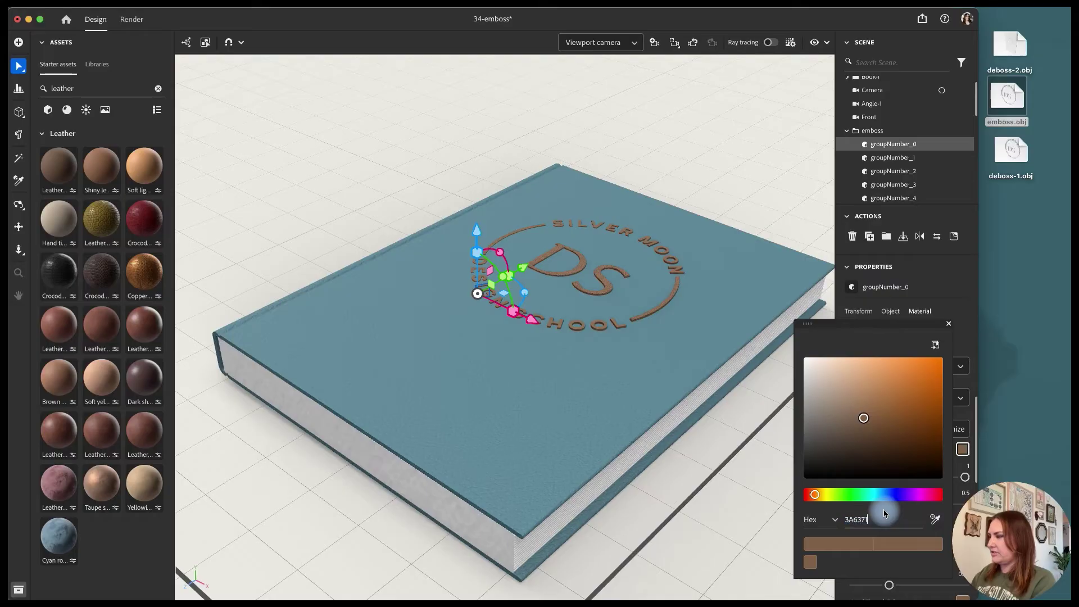
pyautogui.write('F')
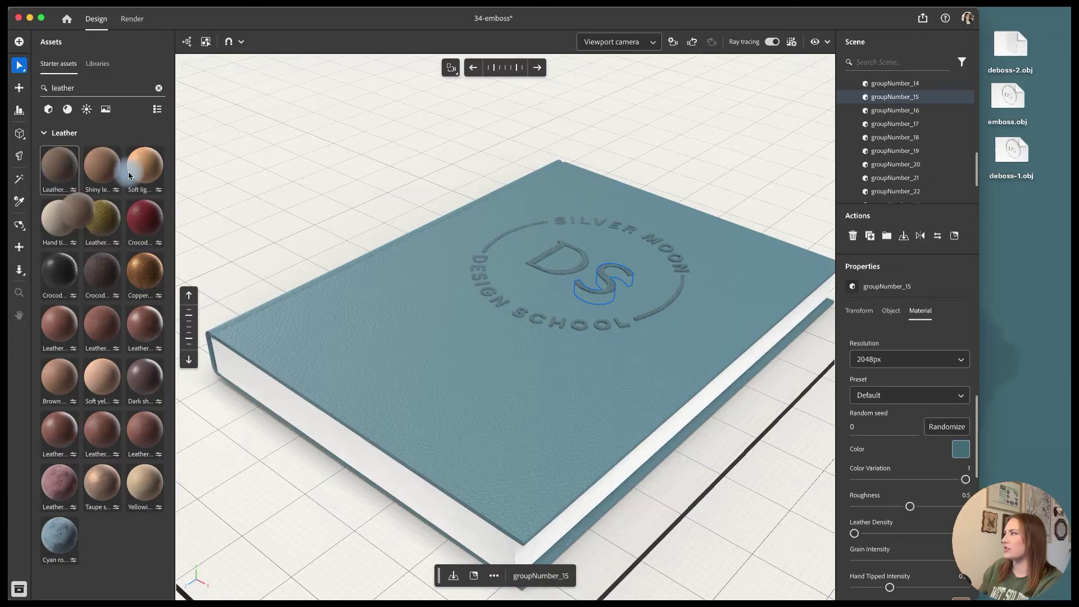
# Step: Give the book cover the first leather material at 4.2 repeat, and briefly preview with ray tracing
pyautogui.moveTo(59, 169); pyautogui.dragTo(716, 312)
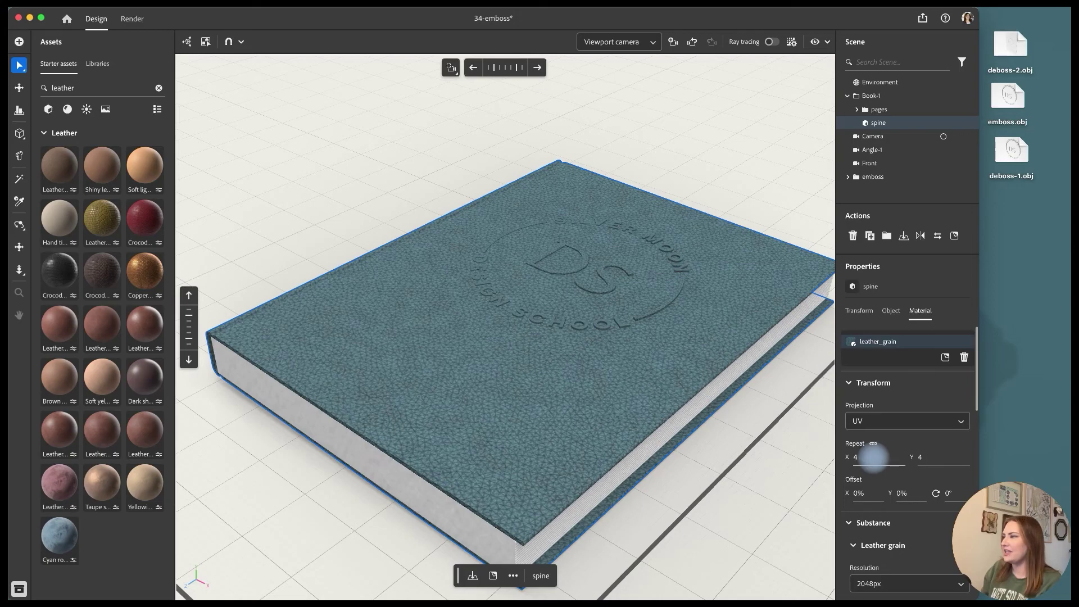
pyautogui.moveTo(871, 457); pyautogui.dragTo(873, 451)
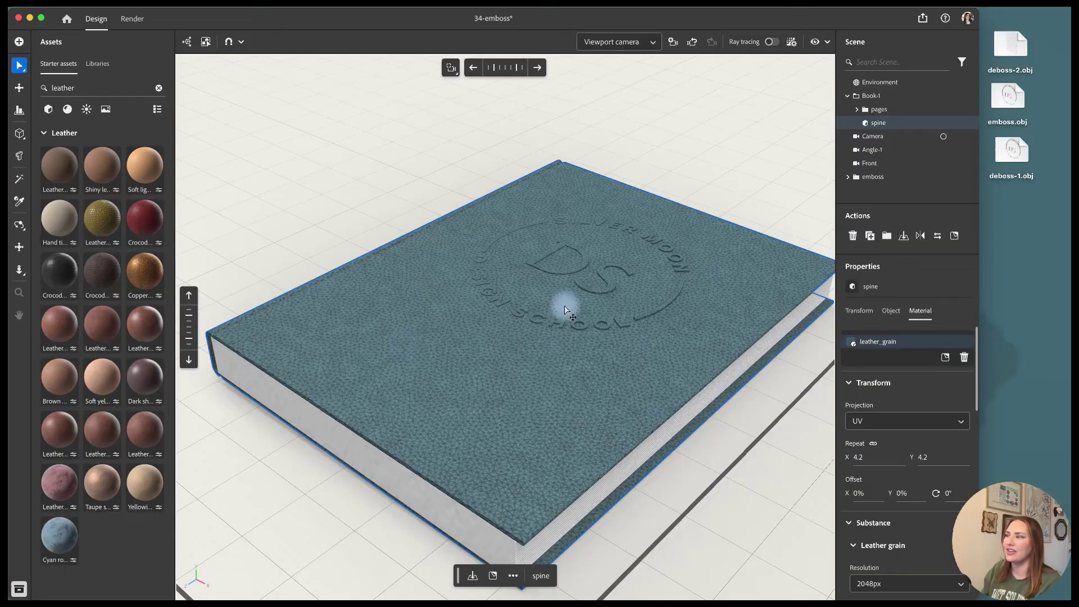
pyautogui.click(772, 43)
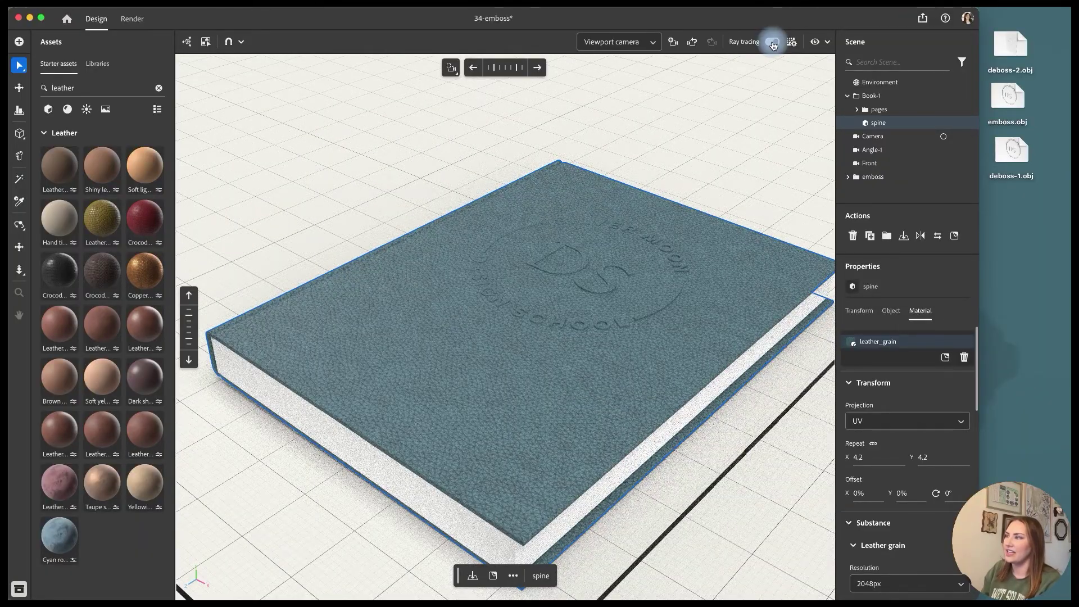
pyautogui.click(772, 43)
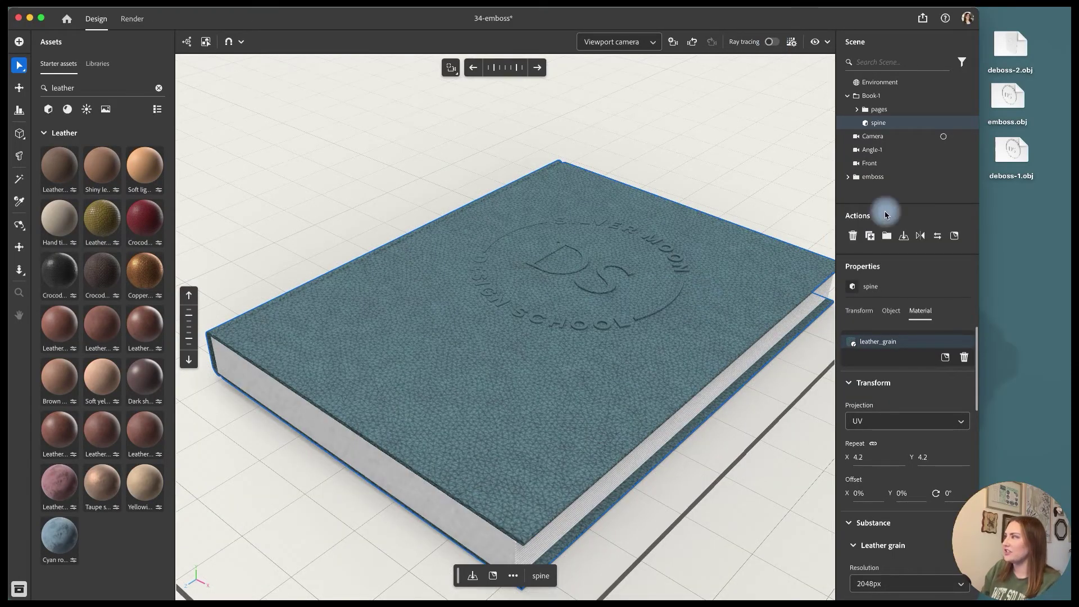
# Step: Drop deboss-1.obj into the scene and lay it flat on the cover
pyautogui.moveTo(1014, 151); pyautogui.dragTo(579, 376)
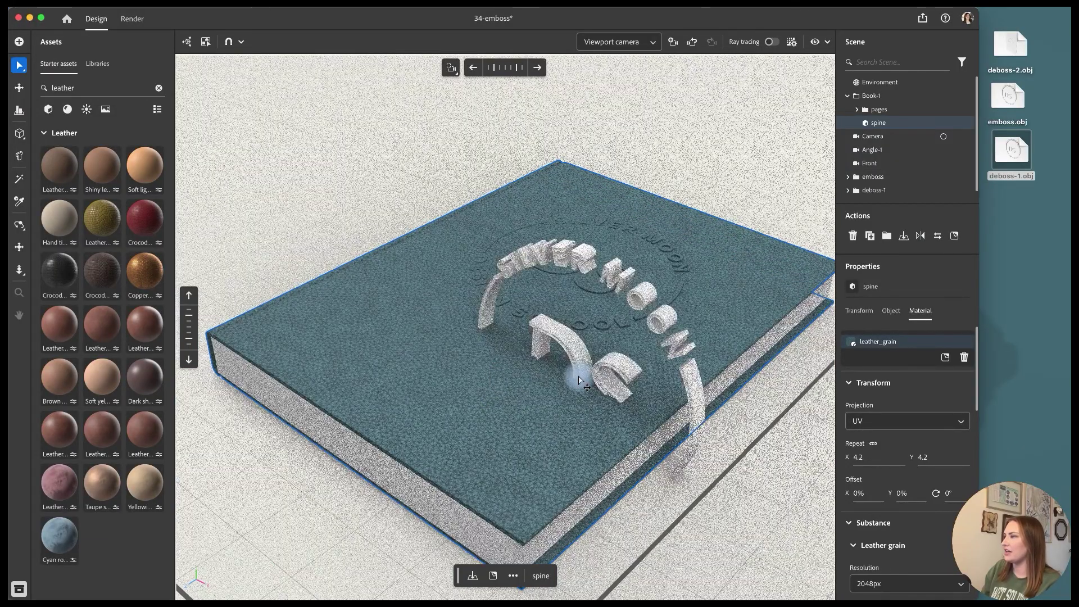
pyautogui.moveTo(552, 469); pyautogui.dragTo(615, 434)
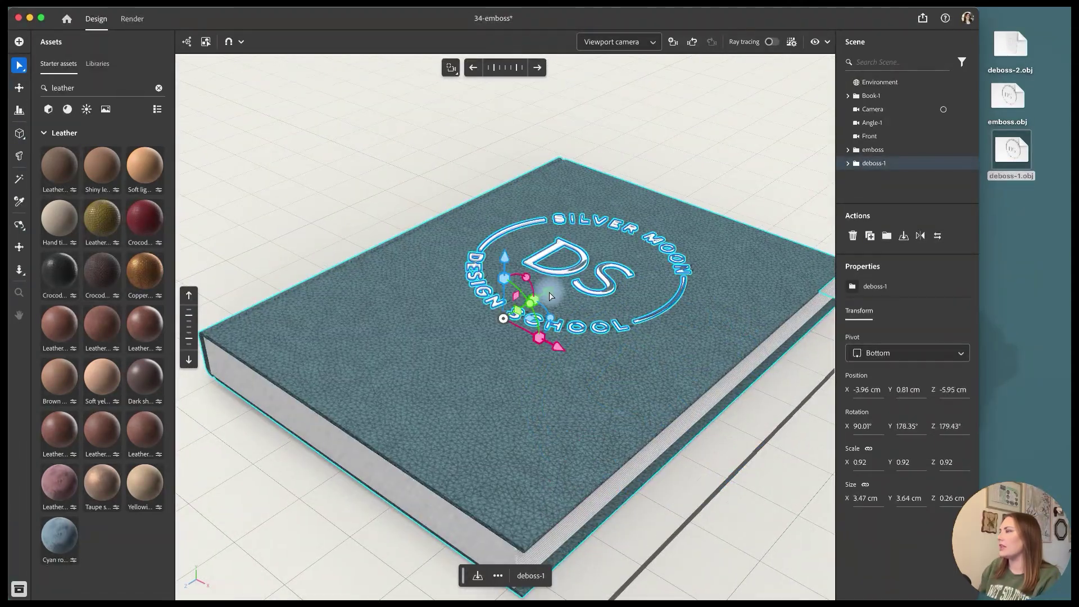
pyautogui.moveTo(556, 315); pyautogui.dragTo(550, 292)
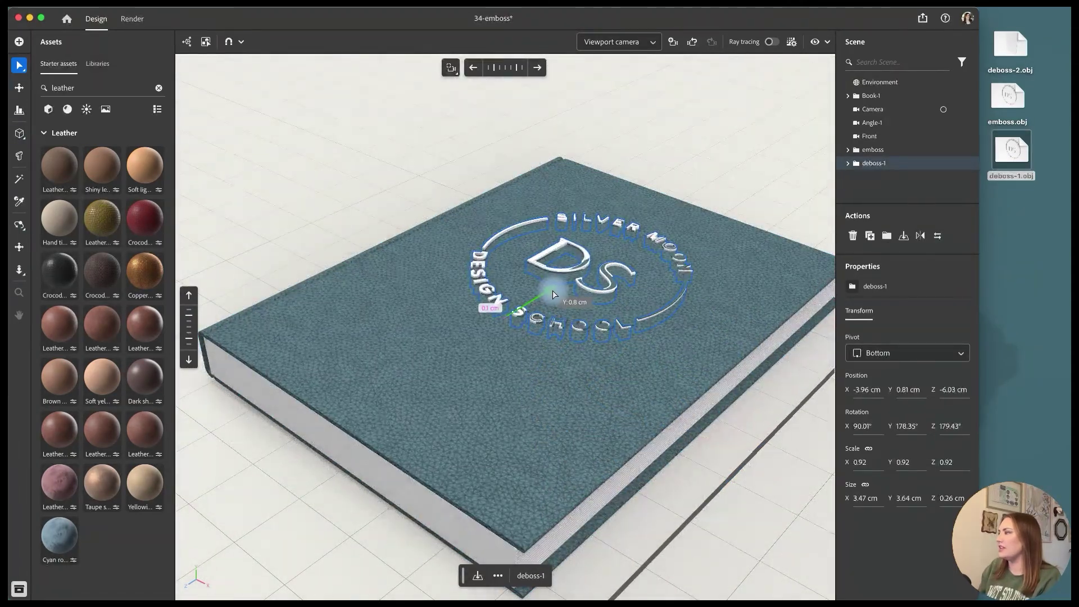
# Step: Hide the emboss logo, fine-tune deboss-1's rotation and position, and give it the first leather material
pyautogui.click(893, 157)
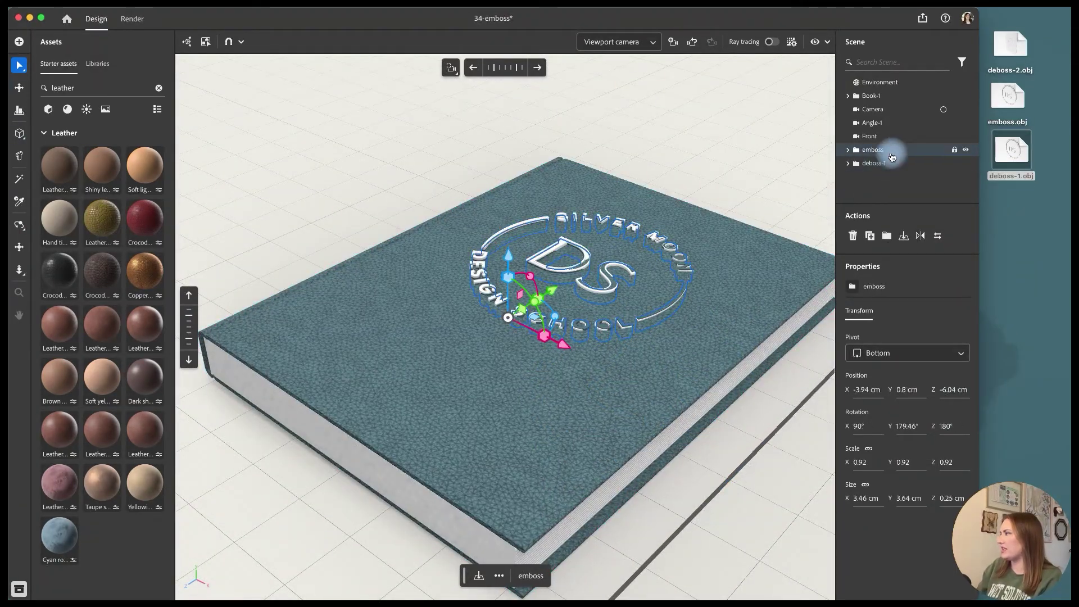
pyautogui.click(966, 150)
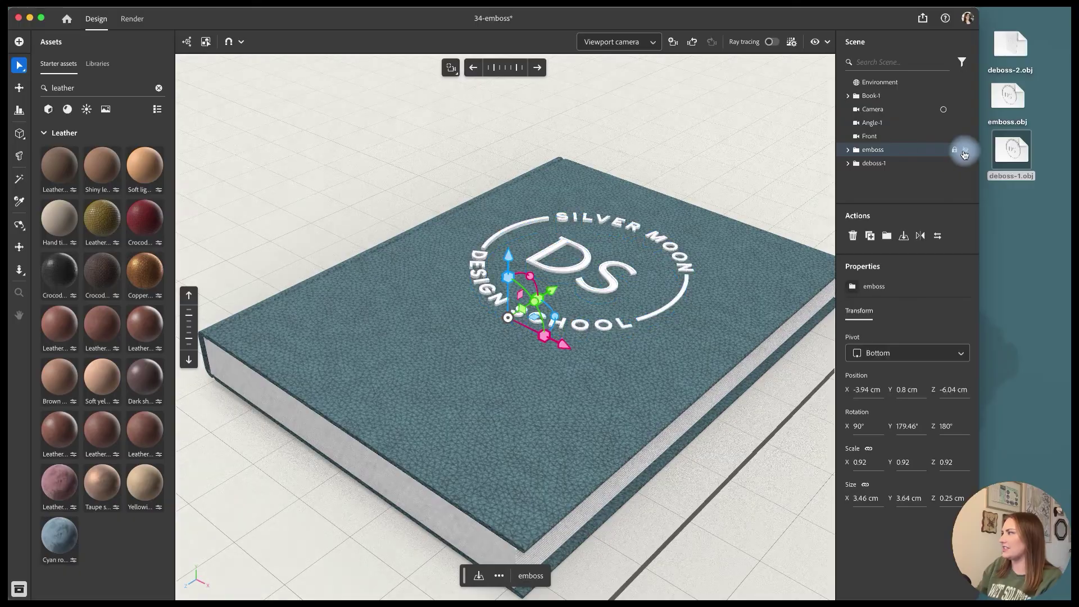
pyautogui.click(894, 163)
pyautogui.moveTo(534, 301); pyautogui.dragTo(535, 308)
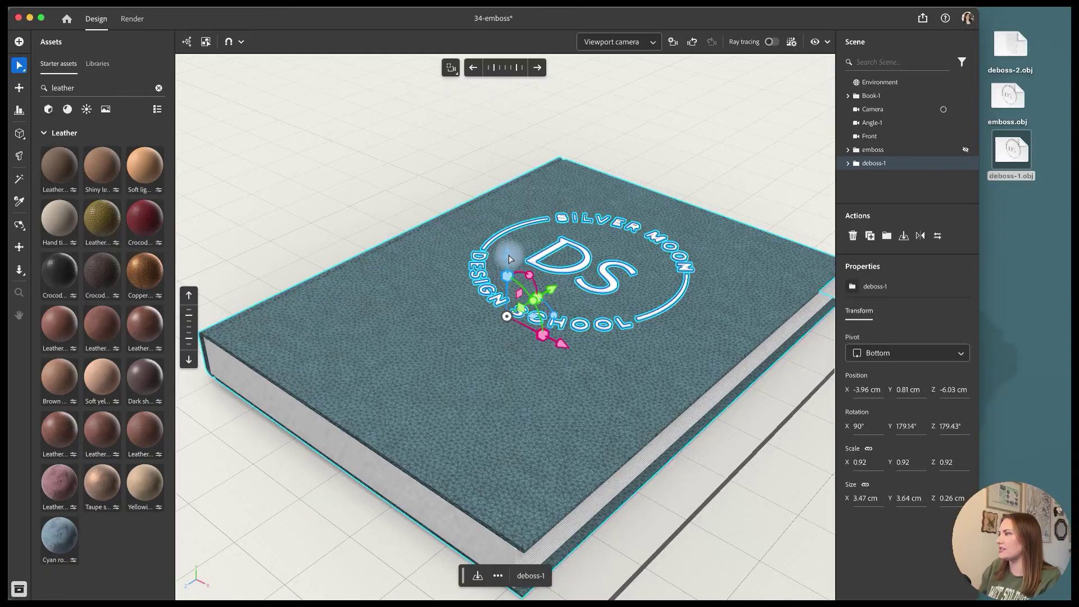
pyautogui.moveTo(509, 259); pyautogui.dragTo(510, 259)
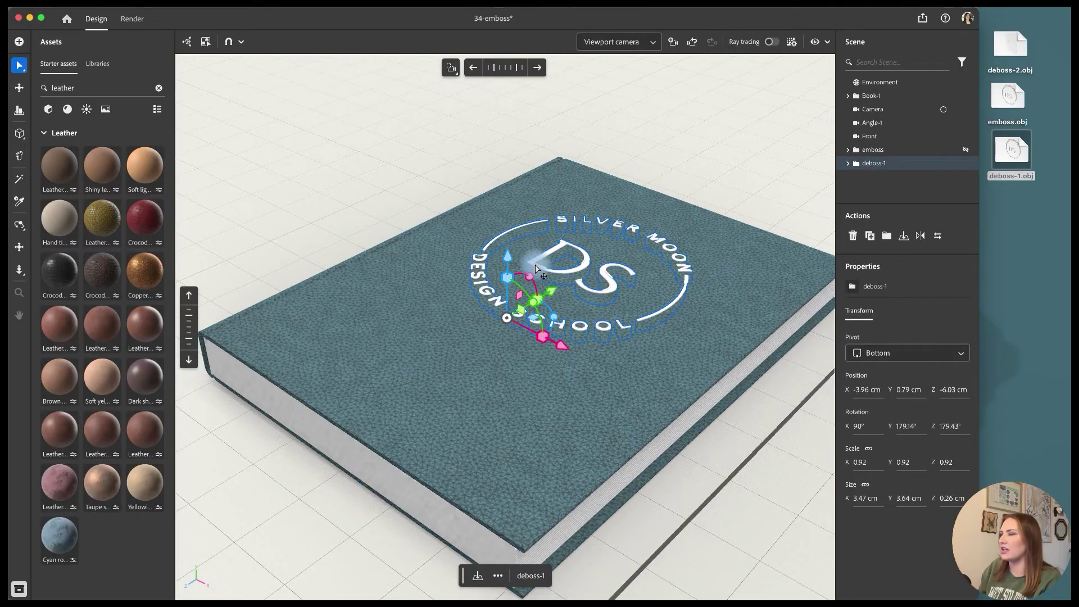
pyautogui.moveTo(58, 169); pyautogui.dragTo(872, 168)
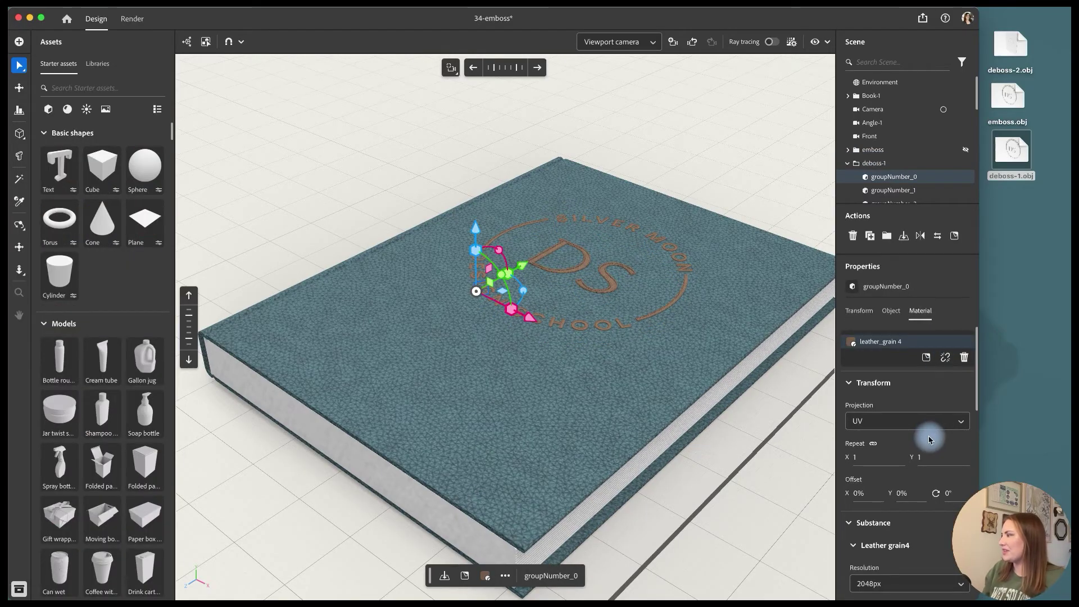
# Step: Recolour the deboss-1 leather to the cover's blue and check it in a brief ray-traced preview
pyautogui.scroll(-5, 927, 440)
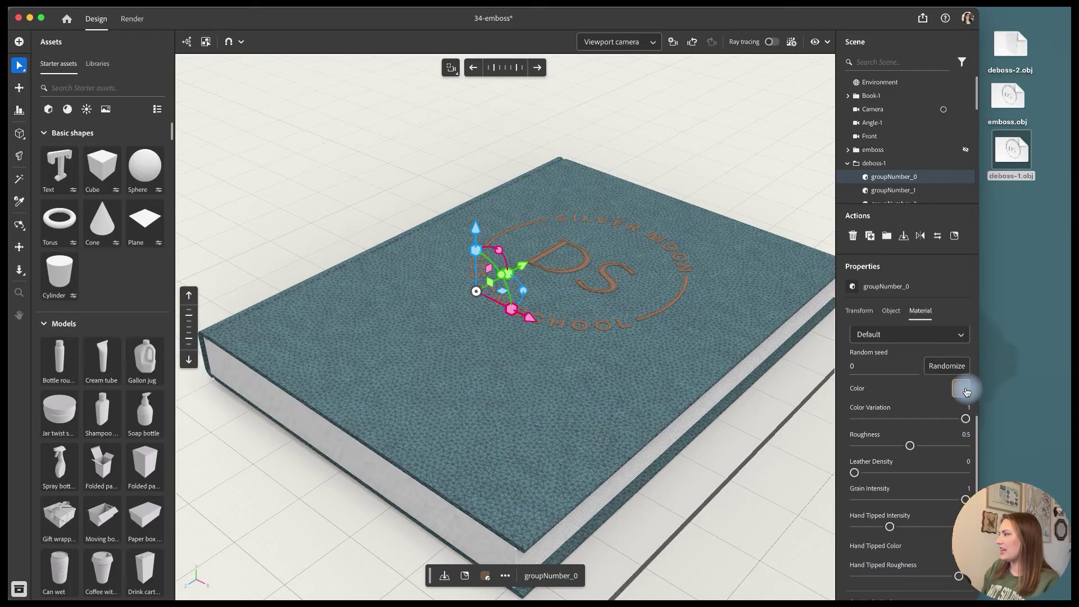
pyautogui.click(965, 391)
pyautogui.click(849, 452)
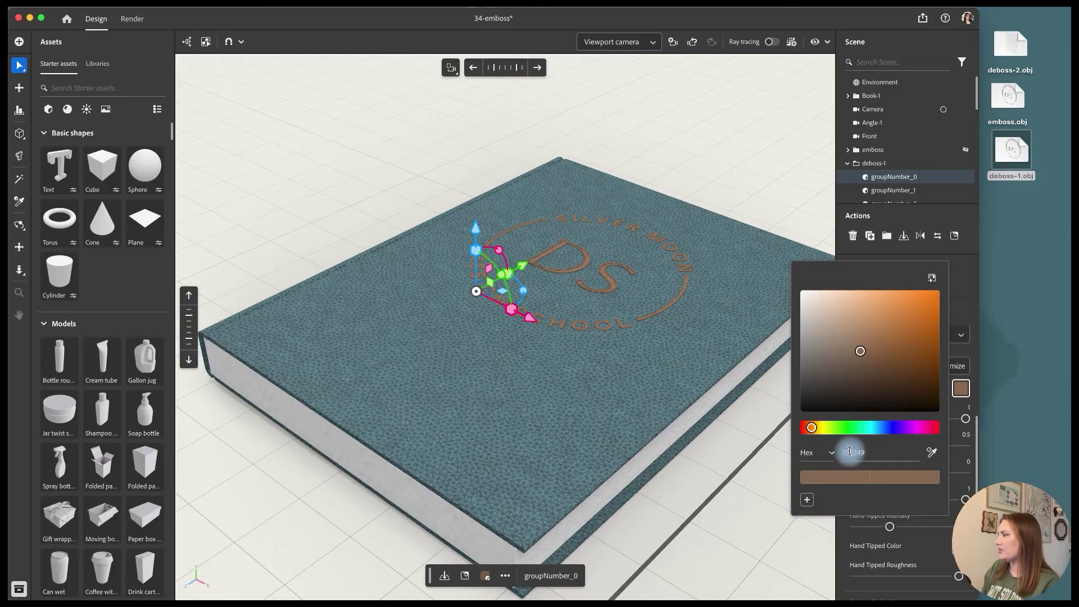
pyautogui.click(768, 200)
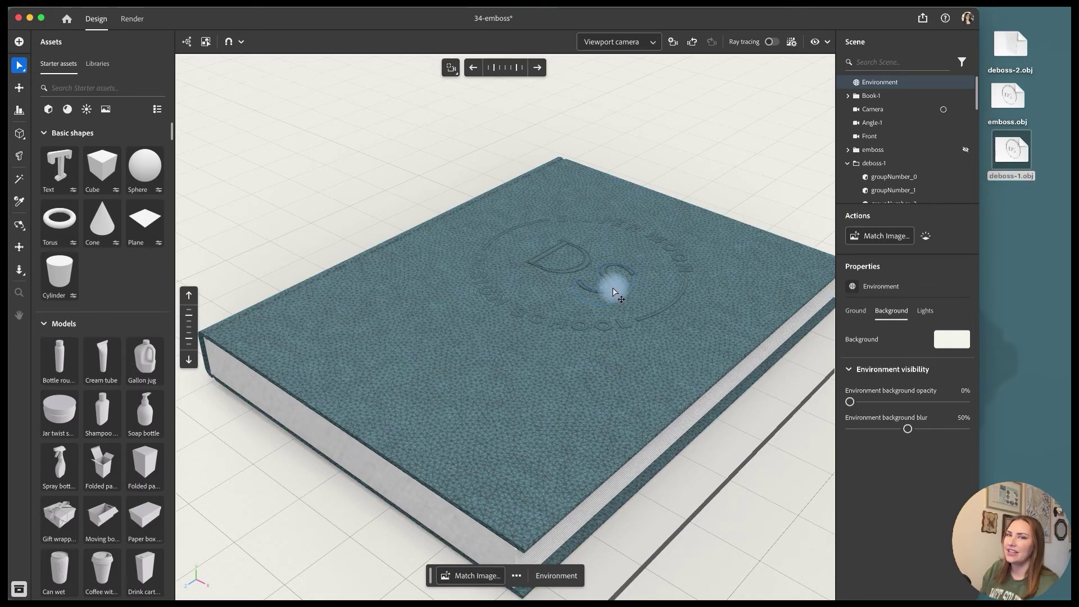
pyautogui.click(773, 42)
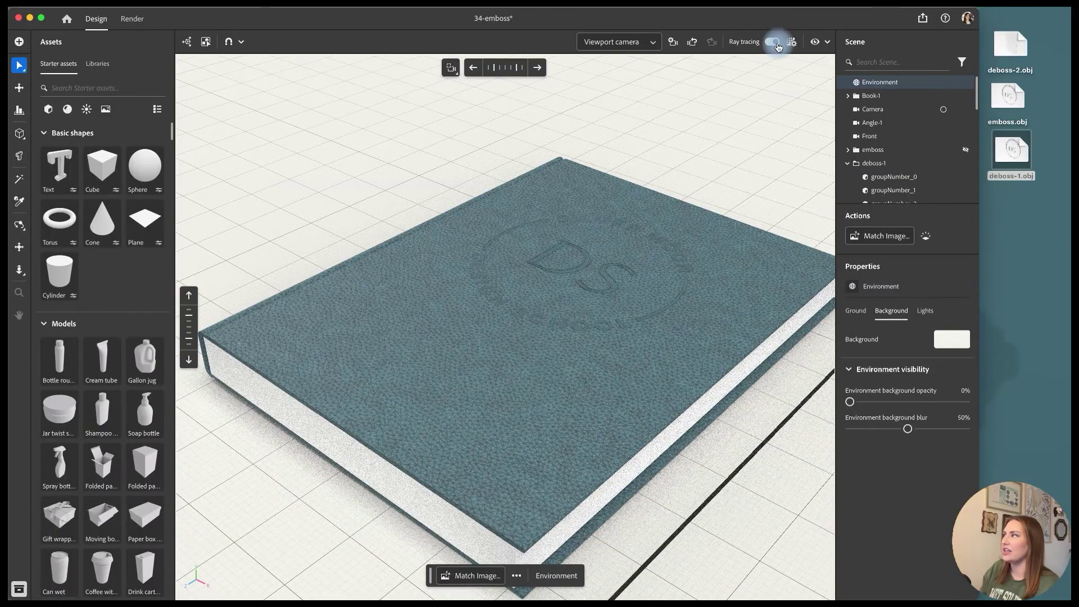
pyautogui.click(773, 42)
# Step: Drop deboss-2.obj into the scene, lay it flat and centred on the cover, and hide deboss-1
pyautogui.moveTo(1010, 45); pyautogui.dragTo(506, 384)
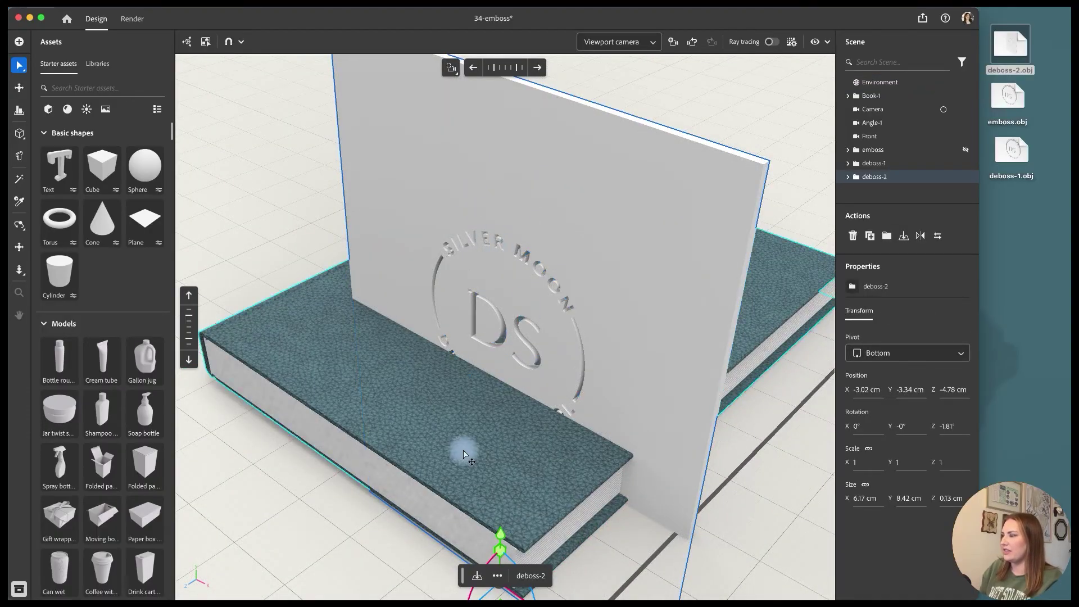
pyautogui.moveTo(500, 551); pyautogui.dragTo(502, 448)
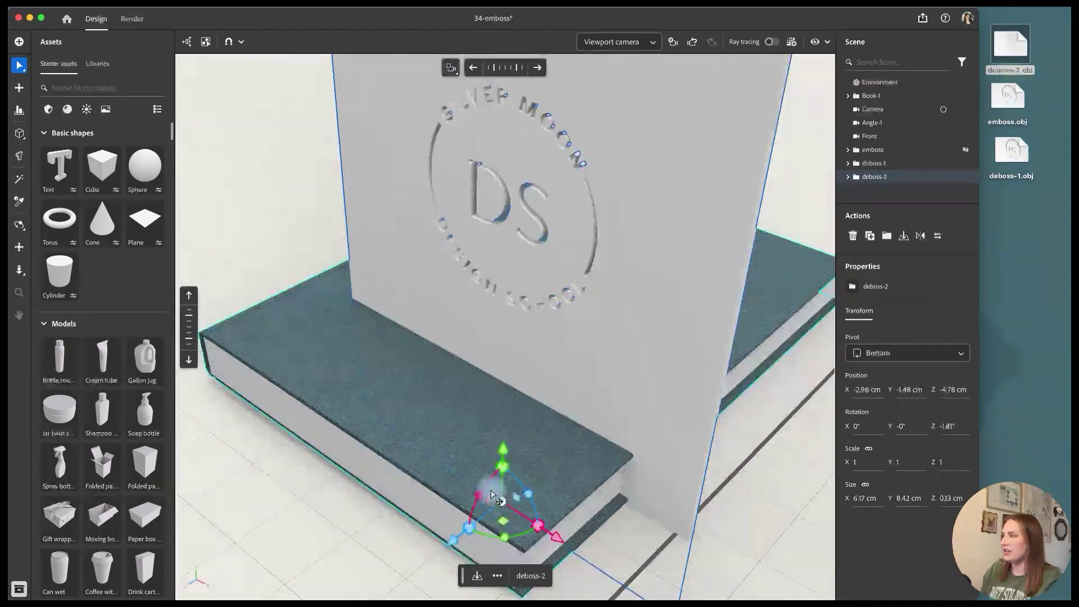
pyautogui.moveTo(475, 493); pyautogui.dragTo(571, 448)
pyautogui.click(966, 150)
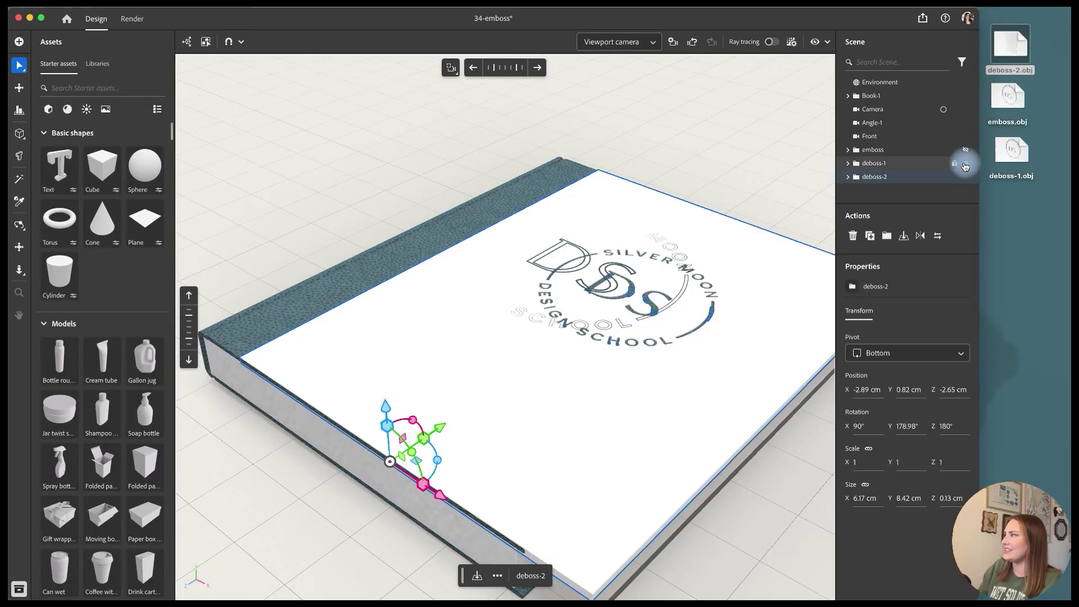
pyautogui.click(965, 163)
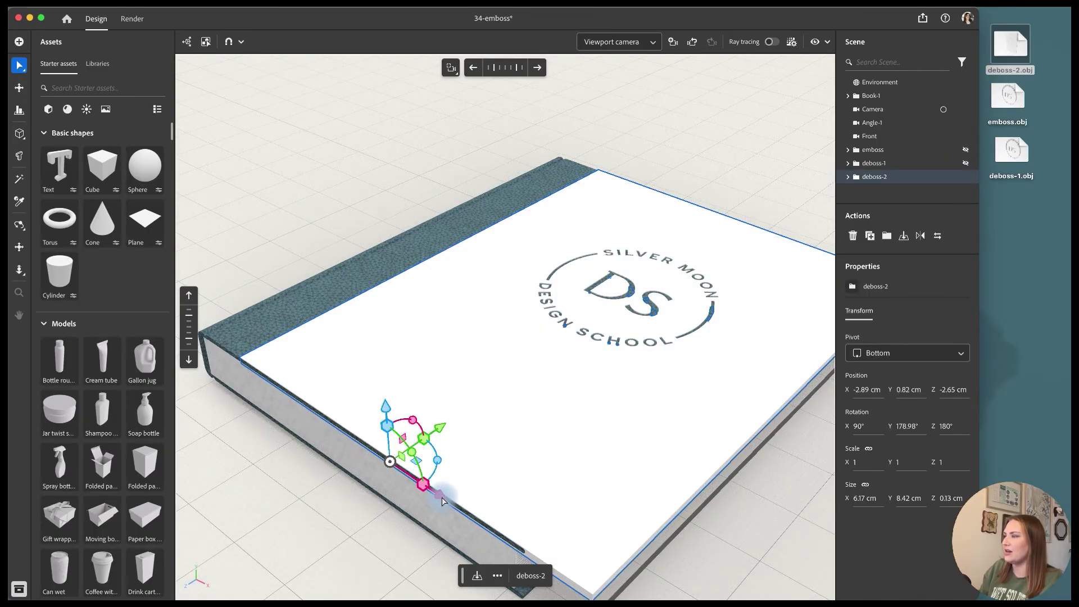
pyautogui.moveTo(440, 494); pyautogui.dragTo(395, 458)
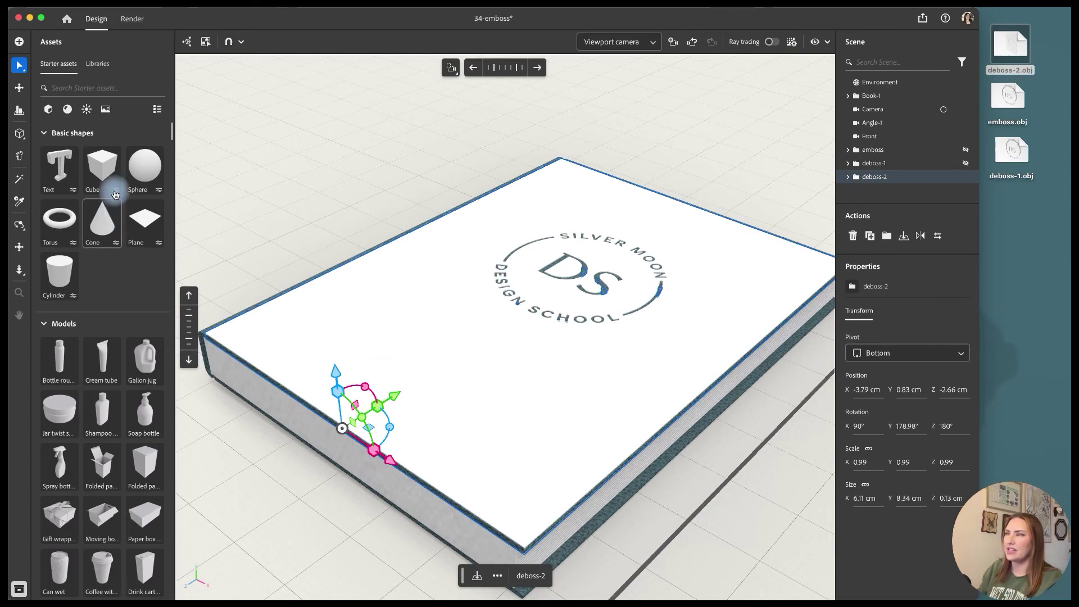
# Step: Search the starter assets for 'leath' and apply the first leather material to deboss-2
pyautogui.click(68, 109)
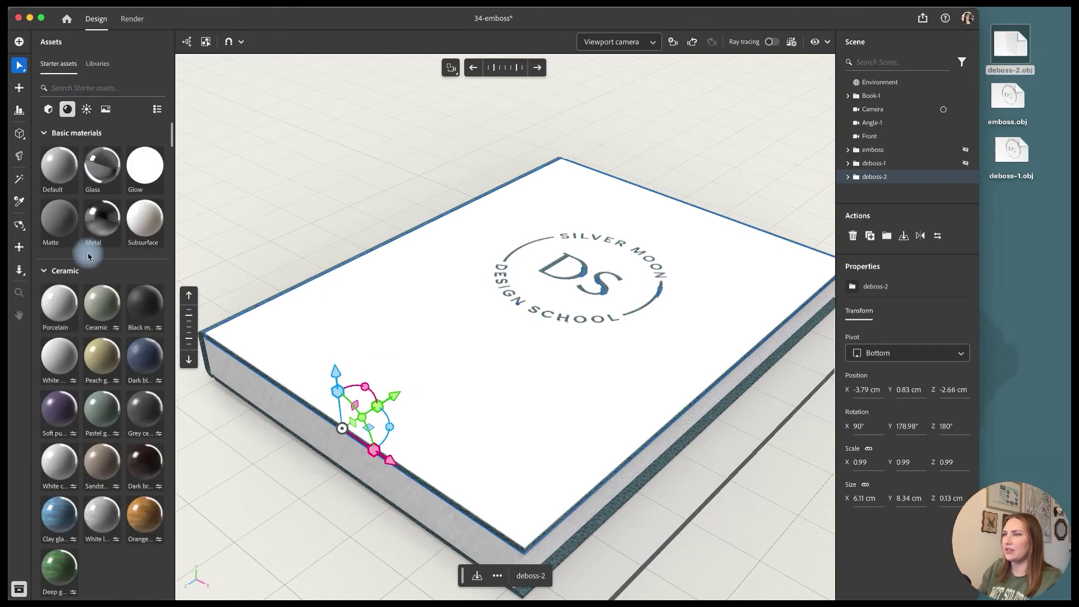
pyautogui.click(88, 88)
pyautogui.write('leat')
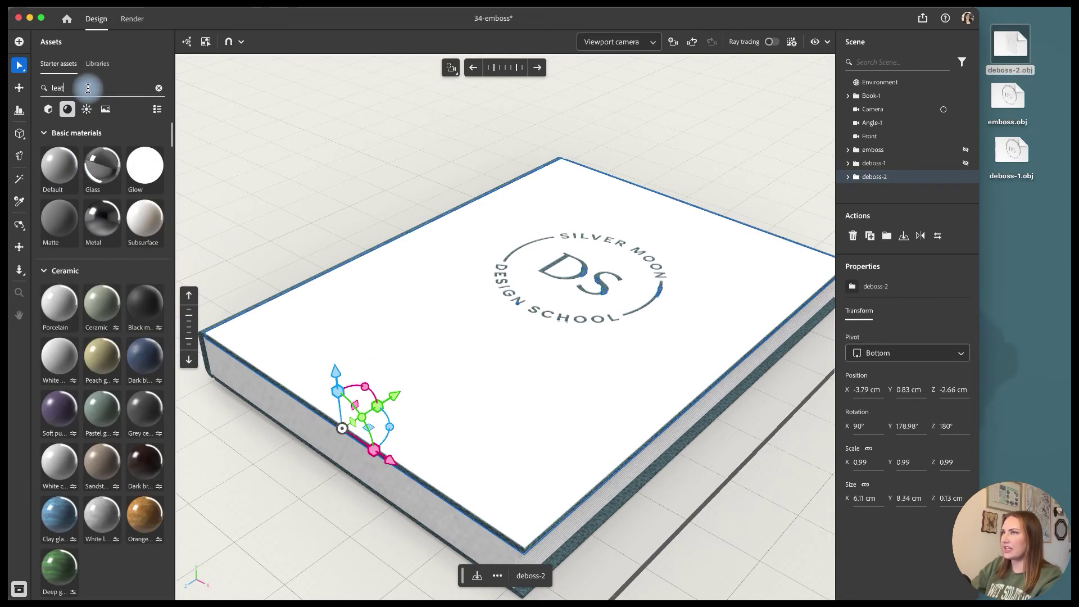
pyautogui.write('h')
pyautogui.moveTo(59, 165); pyautogui.dragTo(881, 181)
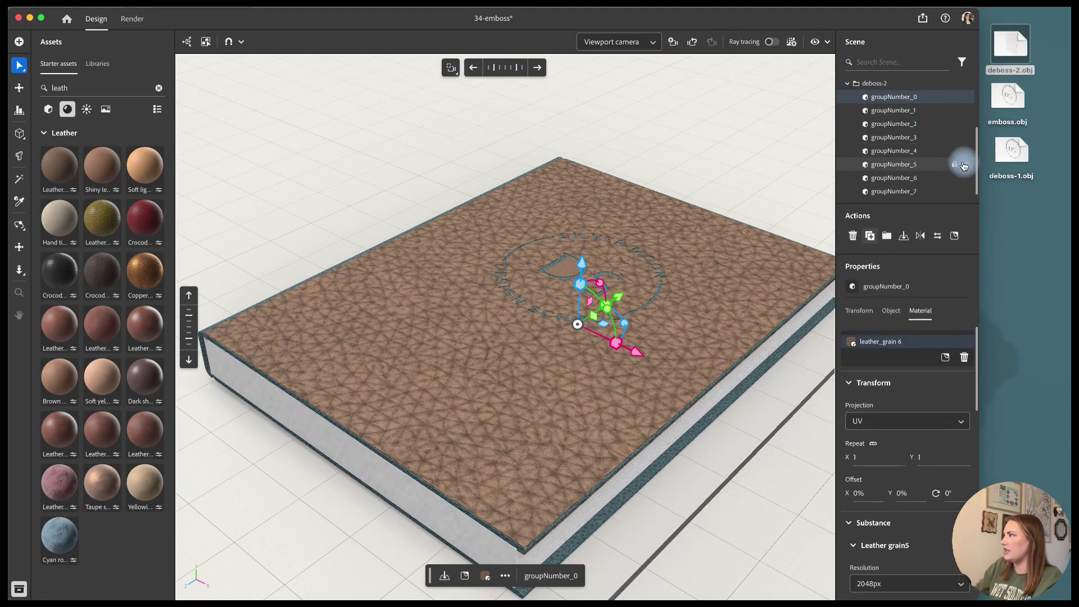
# Step: Set the Repeat of deboss-2's groupNumber_0 leather to 4.2
pyautogui.moveTo(978, 164); pyautogui.dragTo(892, 113)
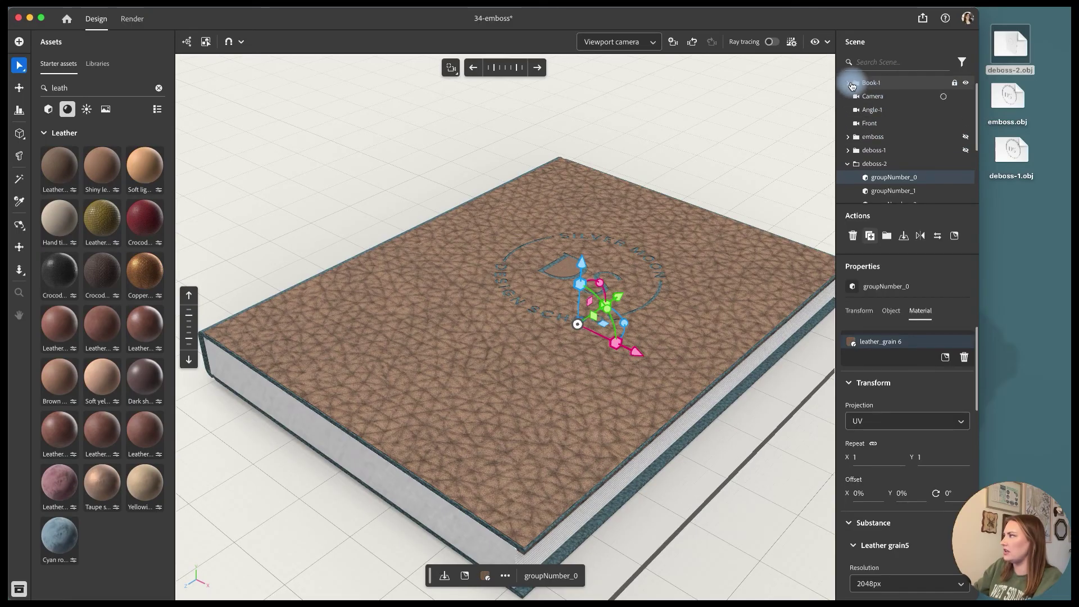
pyautogui.click(848, 83)
pyautogui.click(890, 110)
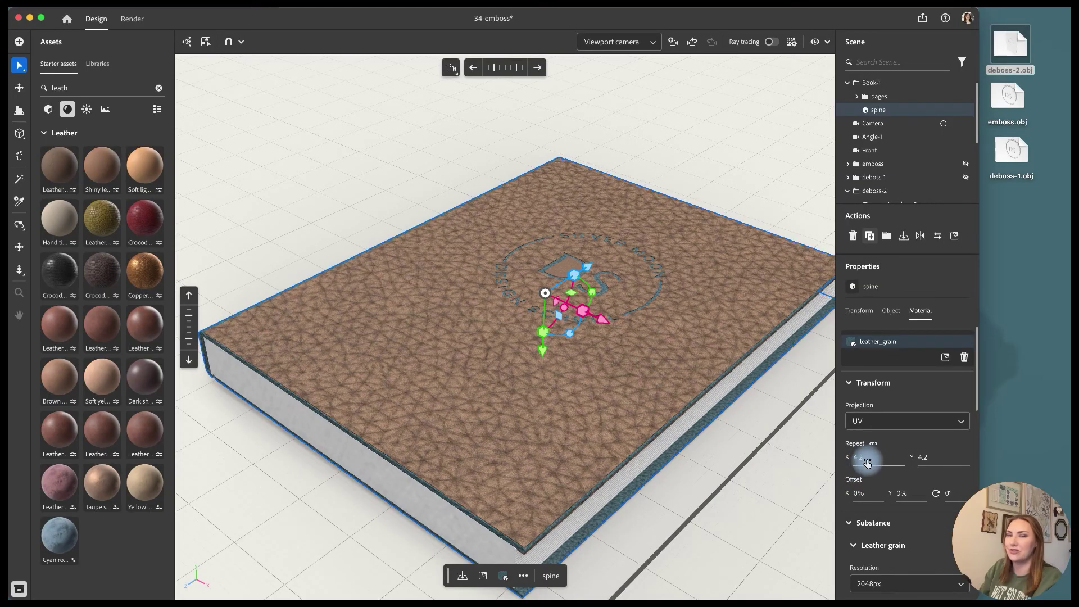
pyautogui.scroll(-1, 894, 175)
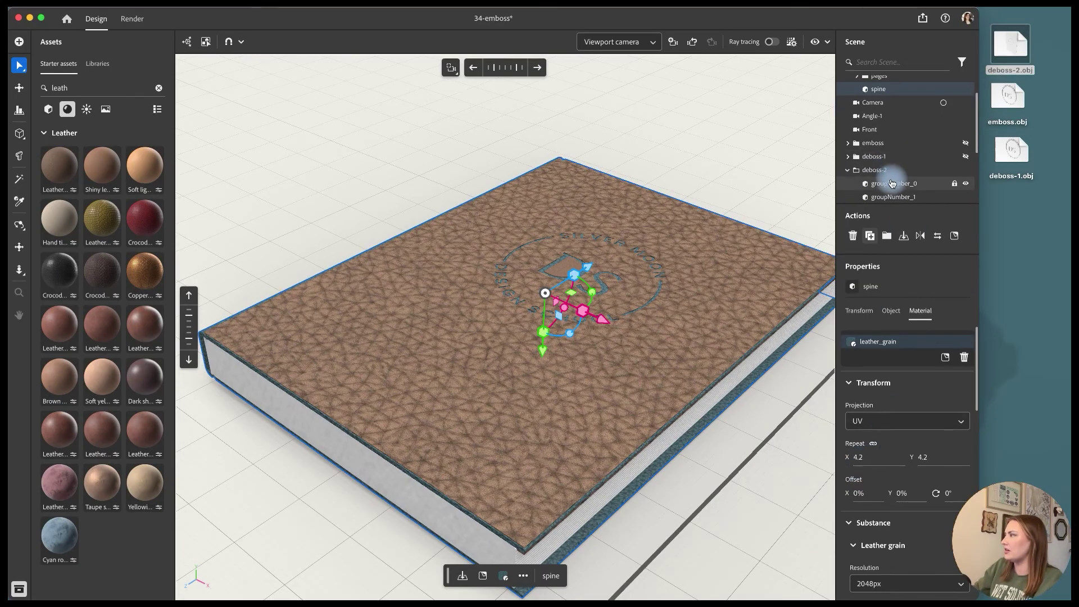
pyautogui.click(894, 183)
pyautogui.click(878, 457)
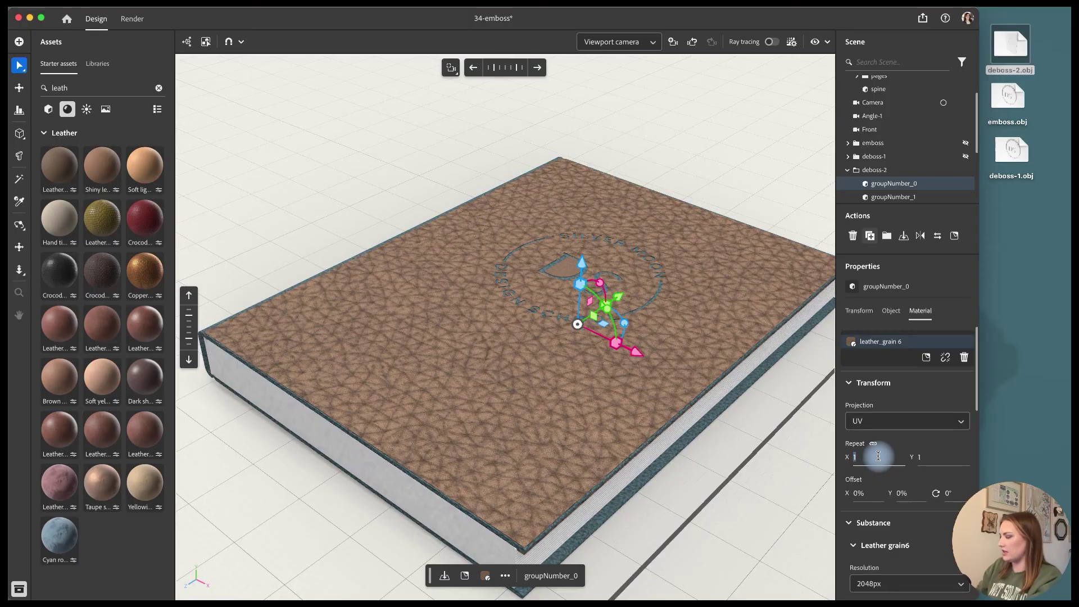
pyautogui.write('4.2')
pyautogui.press('Return')
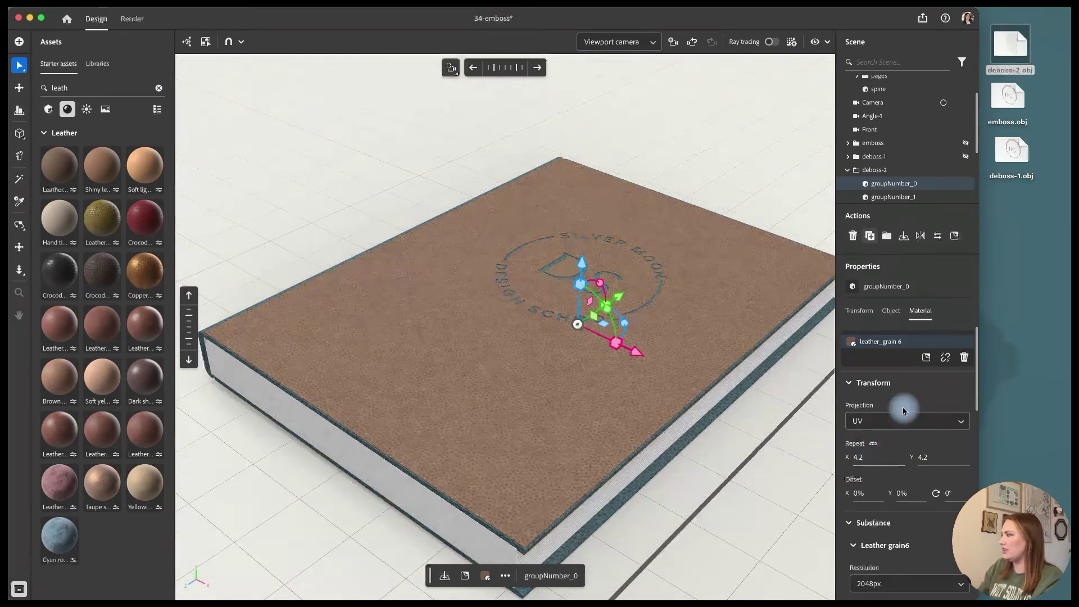
# Step: Replace the leather colour hex 7F6249 with the cover's blue by pasting it
pyautogui.scroll(-2, 941, 402)
pyautogui.scroll(-3, 941, 402)
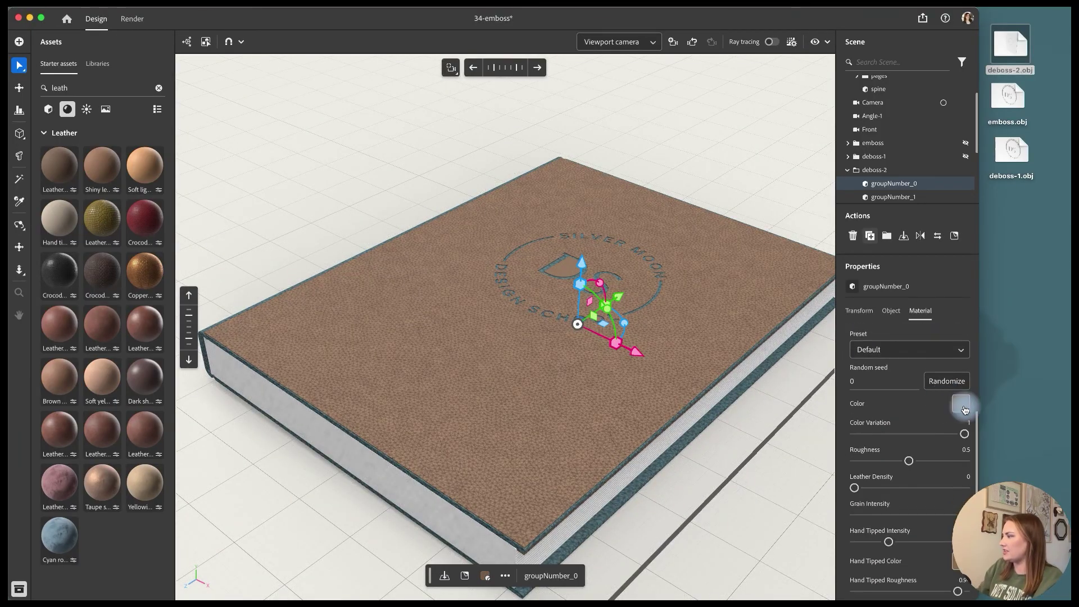
pyautogui.click(962, 404)
pyautogui.doubleClick(866, 469)
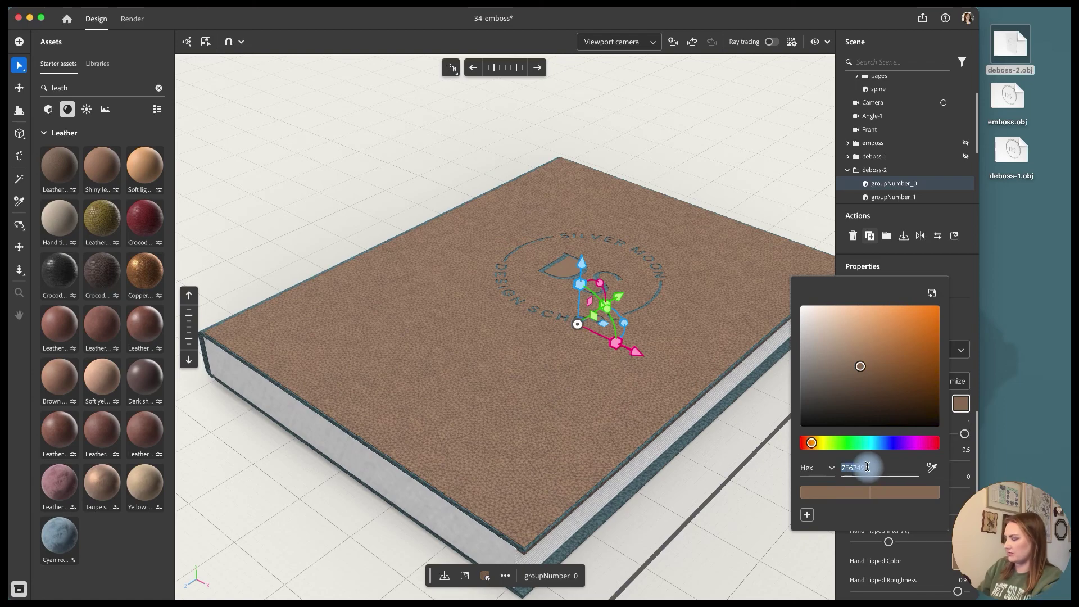
pyautogui.hotkey('ctrl', 'v')
pyautogui.click(875, 161)
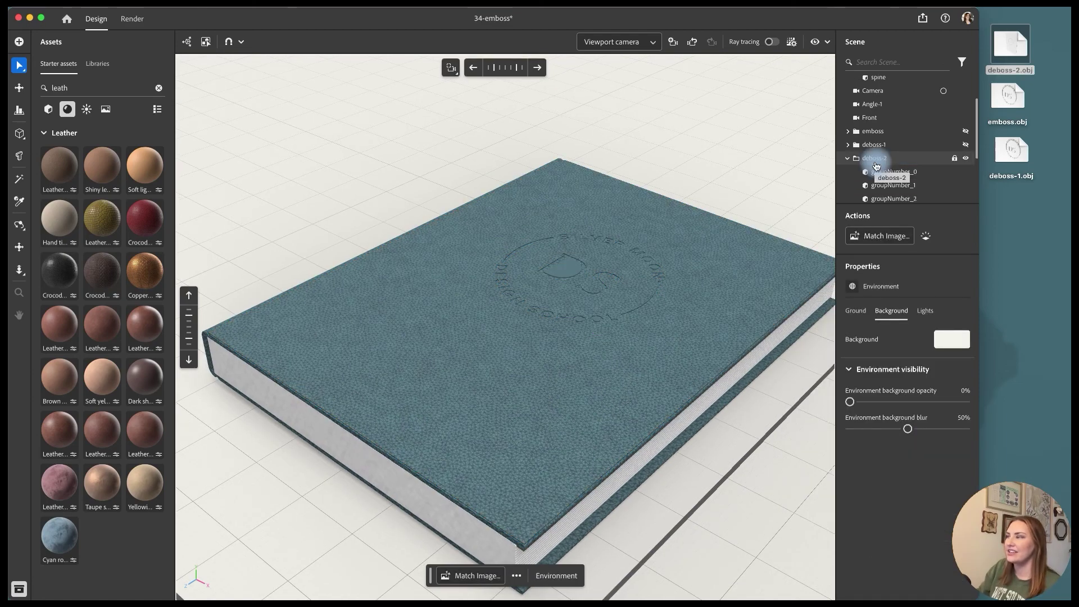